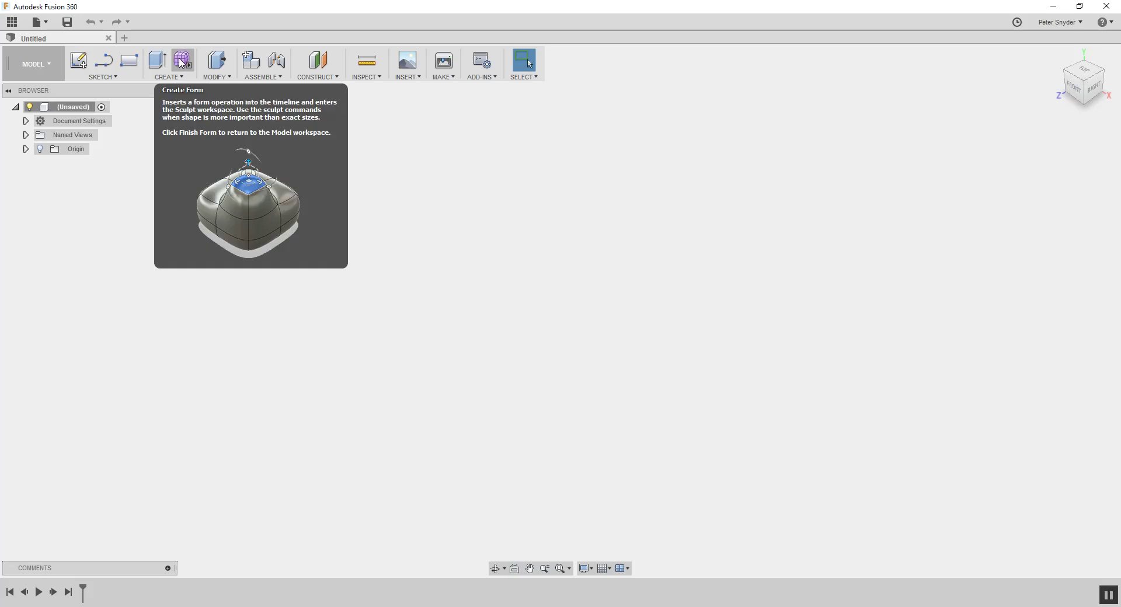
Create a new freeform form so the untitled design opens in the empty Sculpt workspace.
left_click(181, 62)
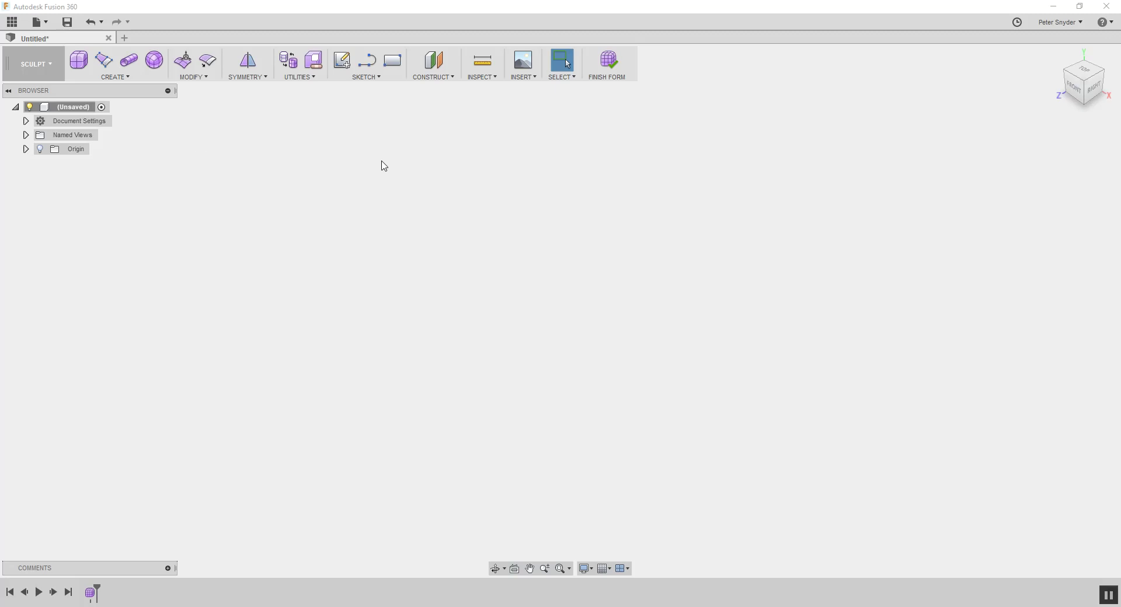
left_click(246, 78)
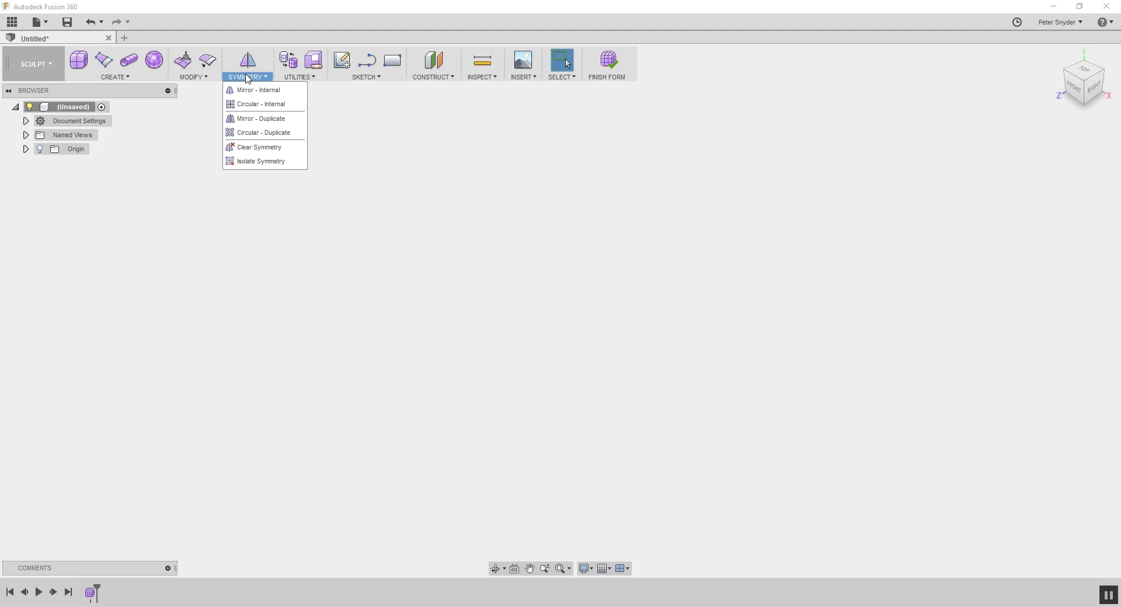
left_click(36, 64)
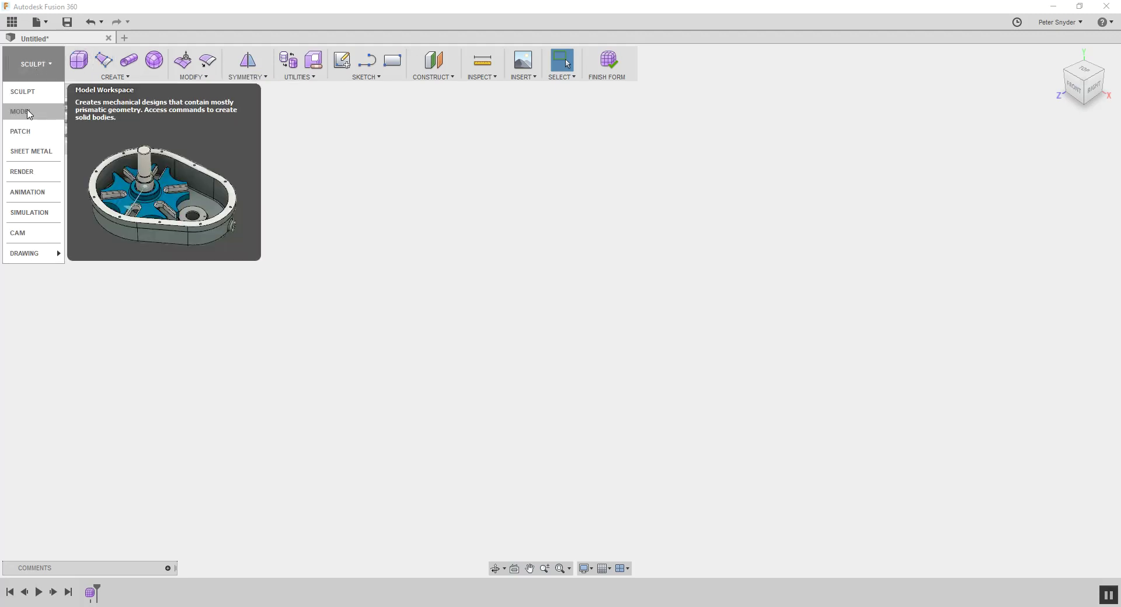
left_click(252, 77)
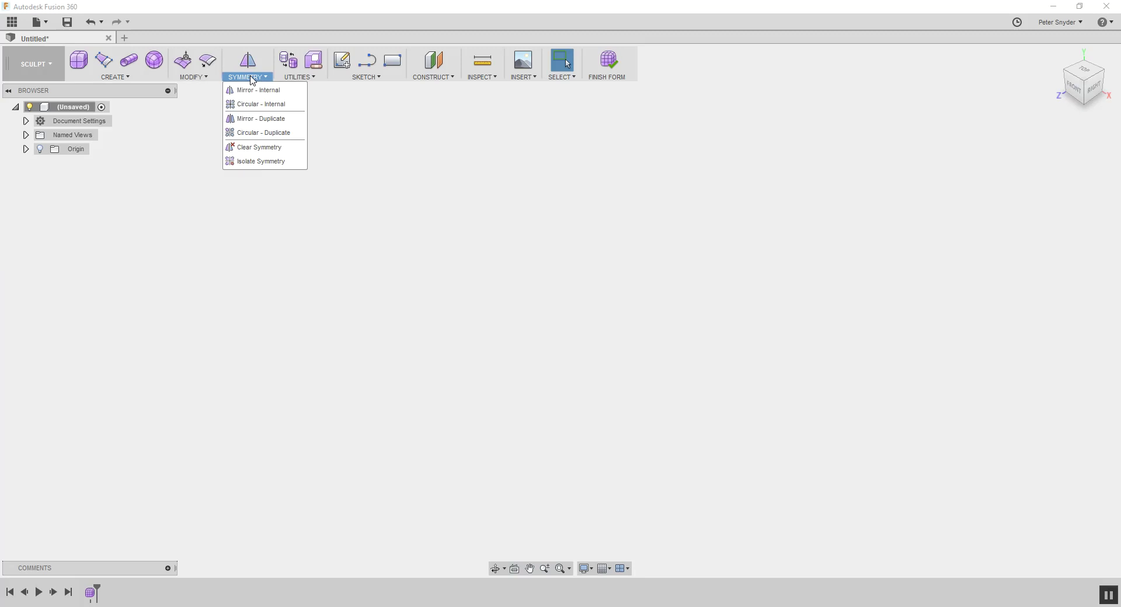
left_click(379, 110)
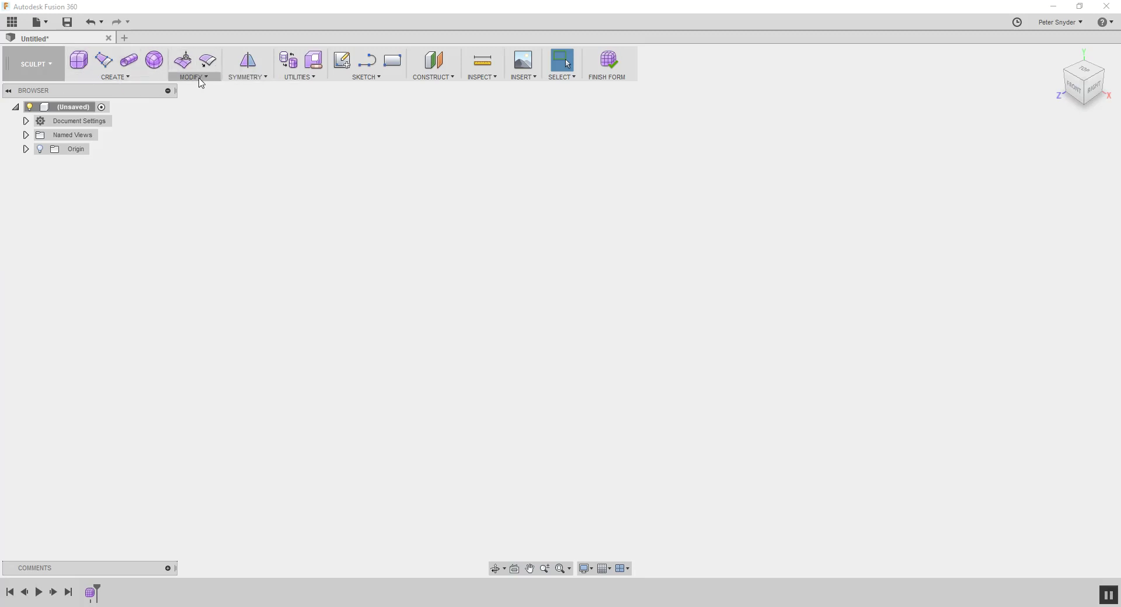
left_click(123, 81)
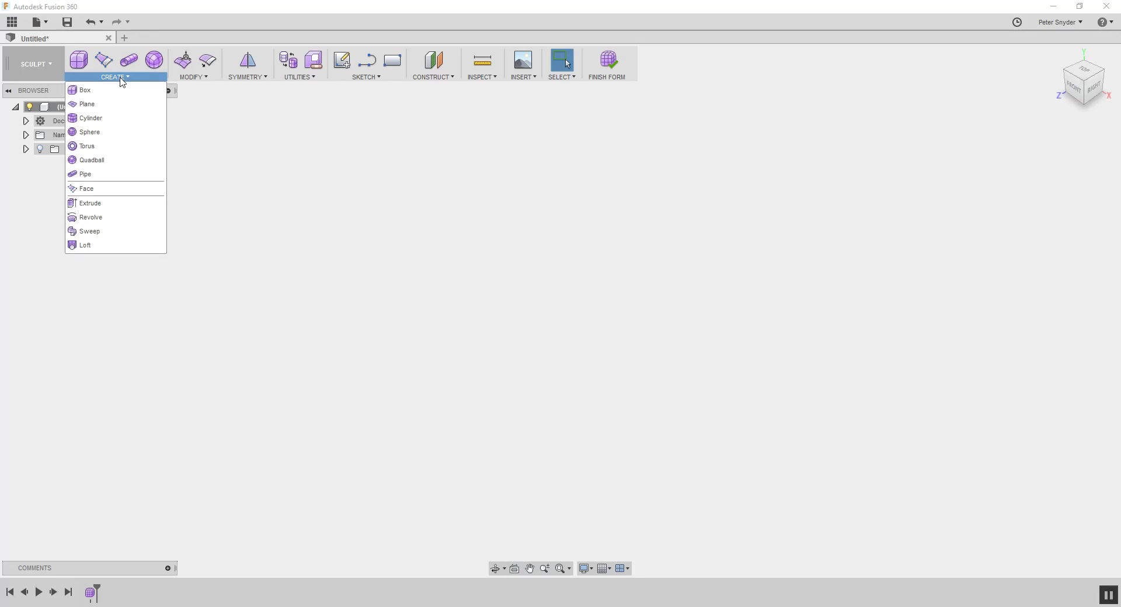
Draw a square face right of the origin on the front plane, viewed from Front.
left_click(103, 60)
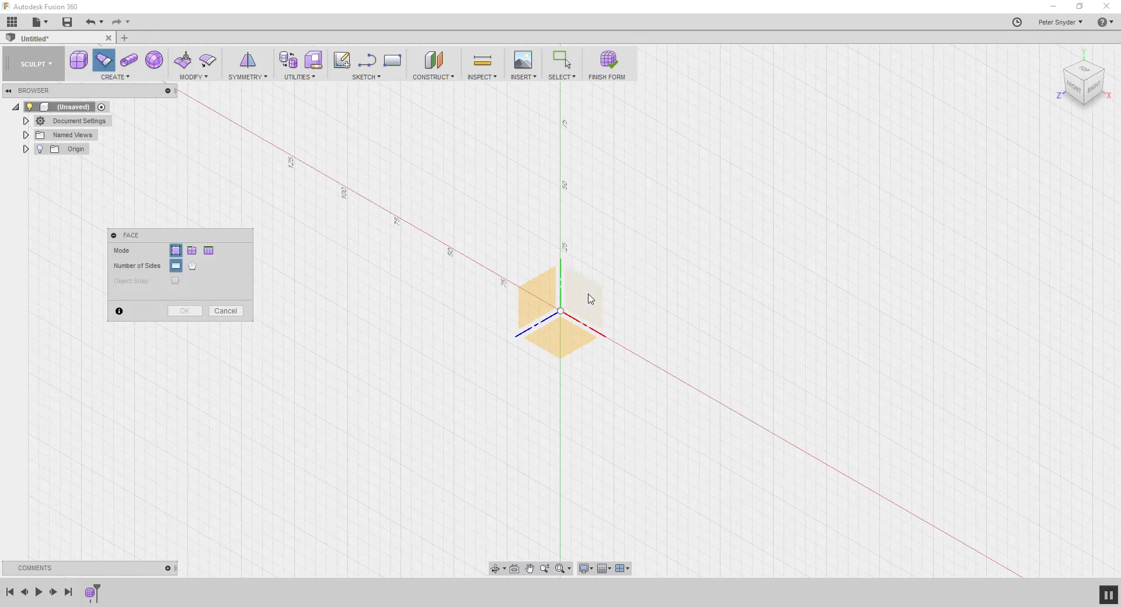
left_click(568, 300)
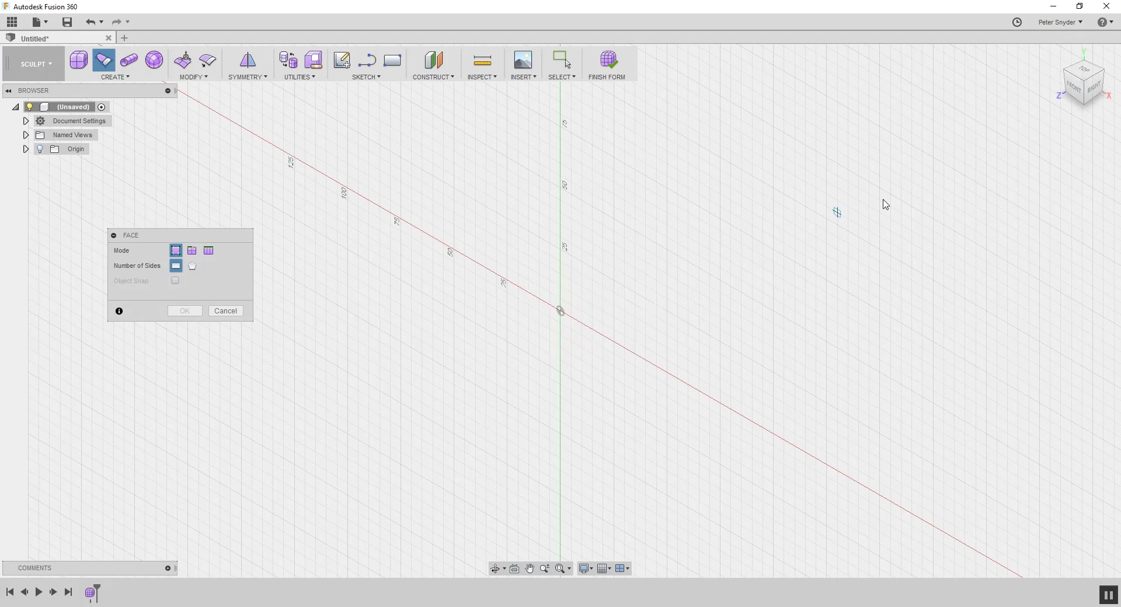
left_click(1074, 87)
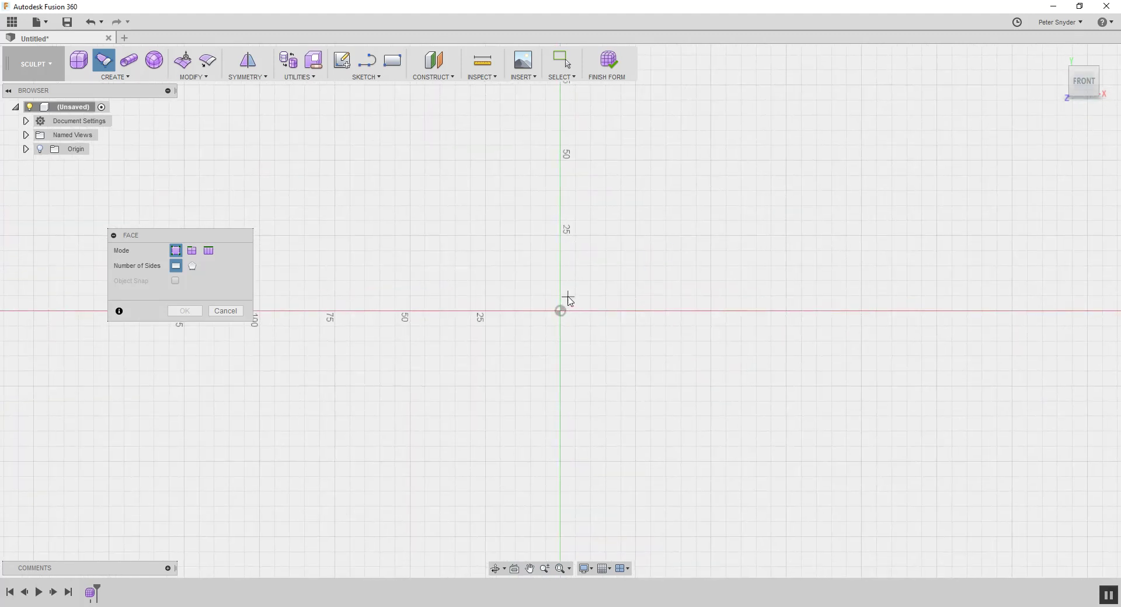
left_click(561, 280)
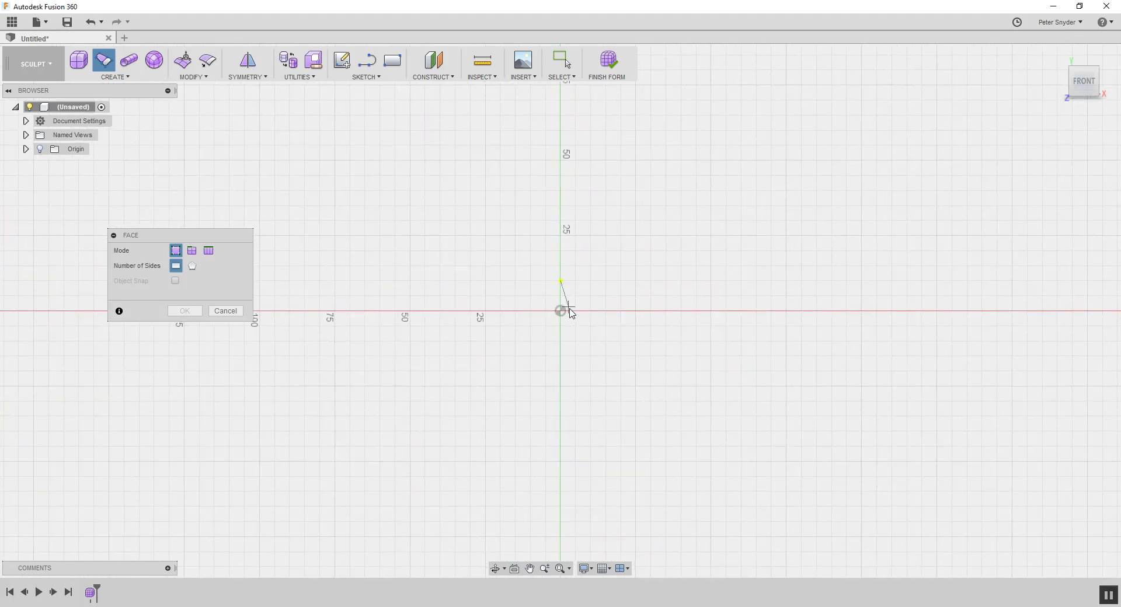
left_click(591, 281)
left_click(591, 311)
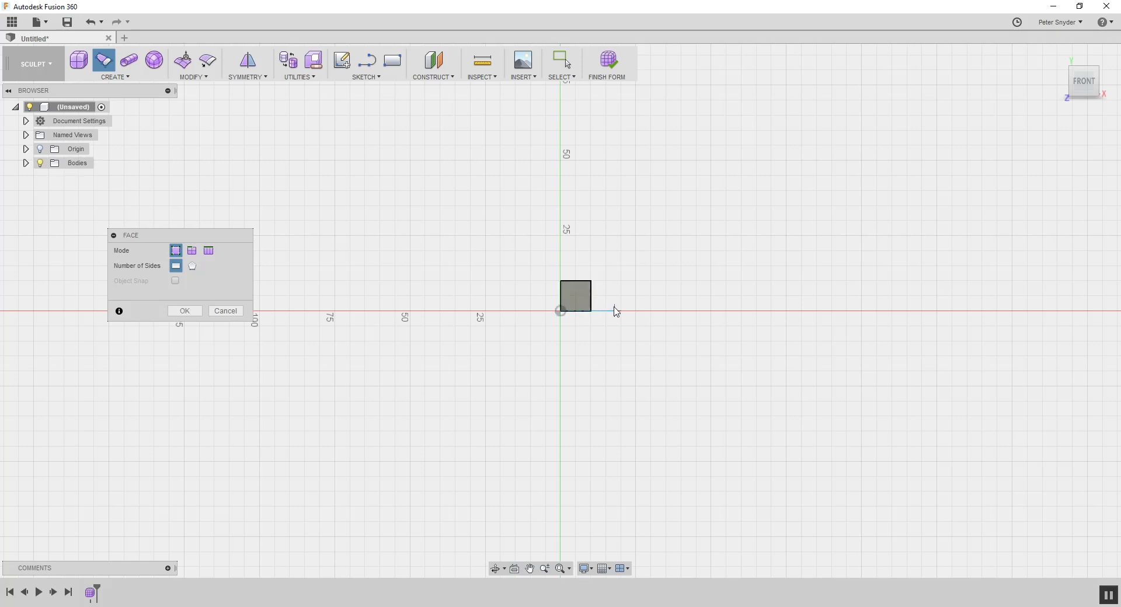
Add a matching square face left of the origin and finish the two-face body.
left_click(561, 281)
left_click(530, 281)
left_click(530, 311)
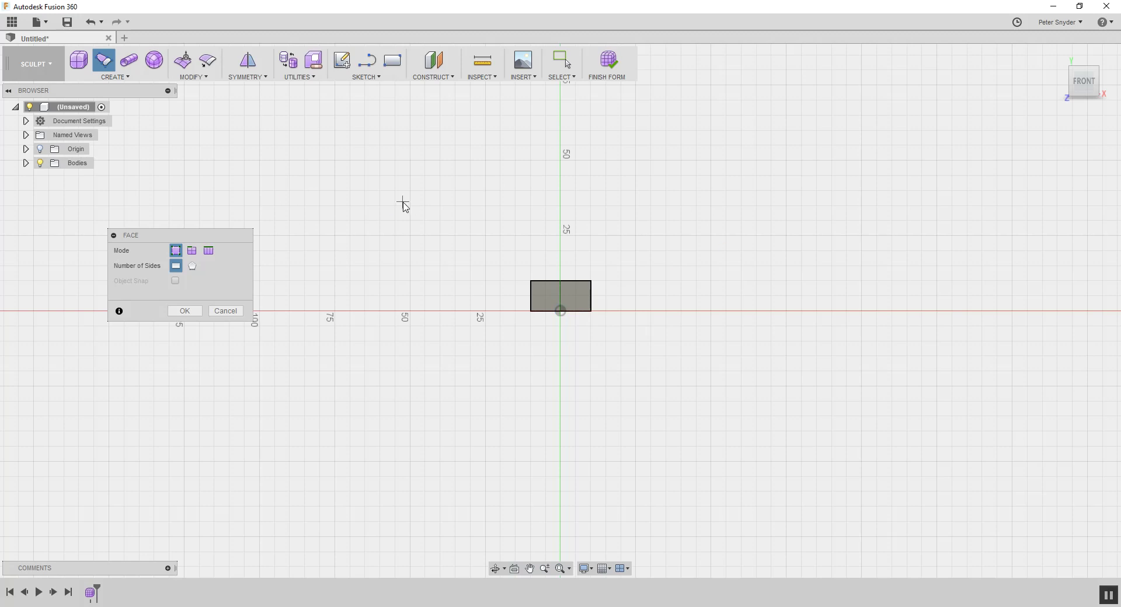
left_click(187, 311)
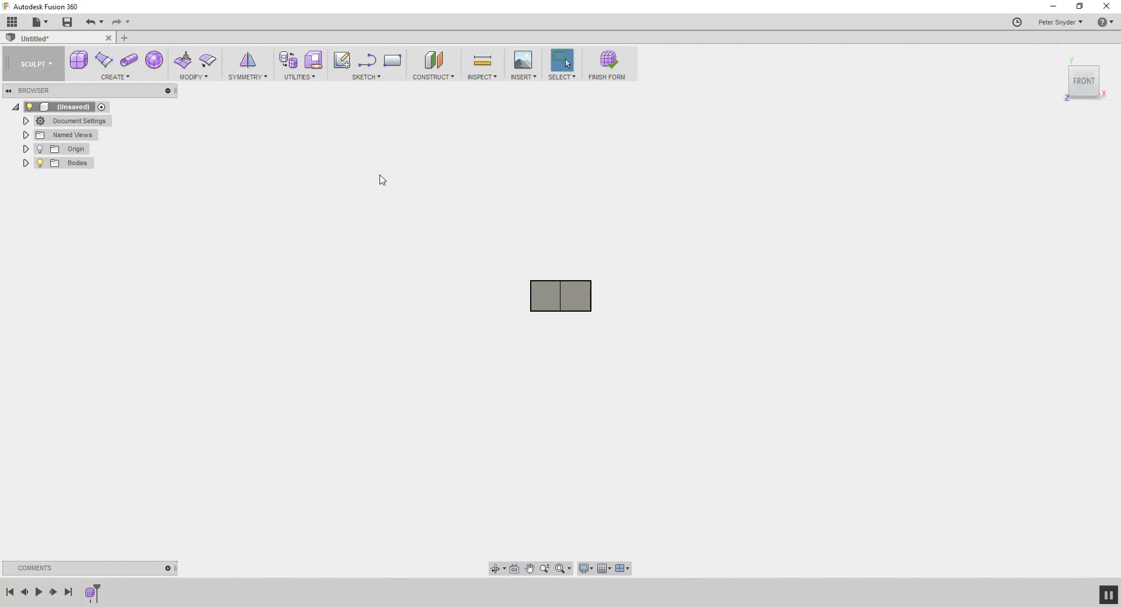
left_click(252, 80)
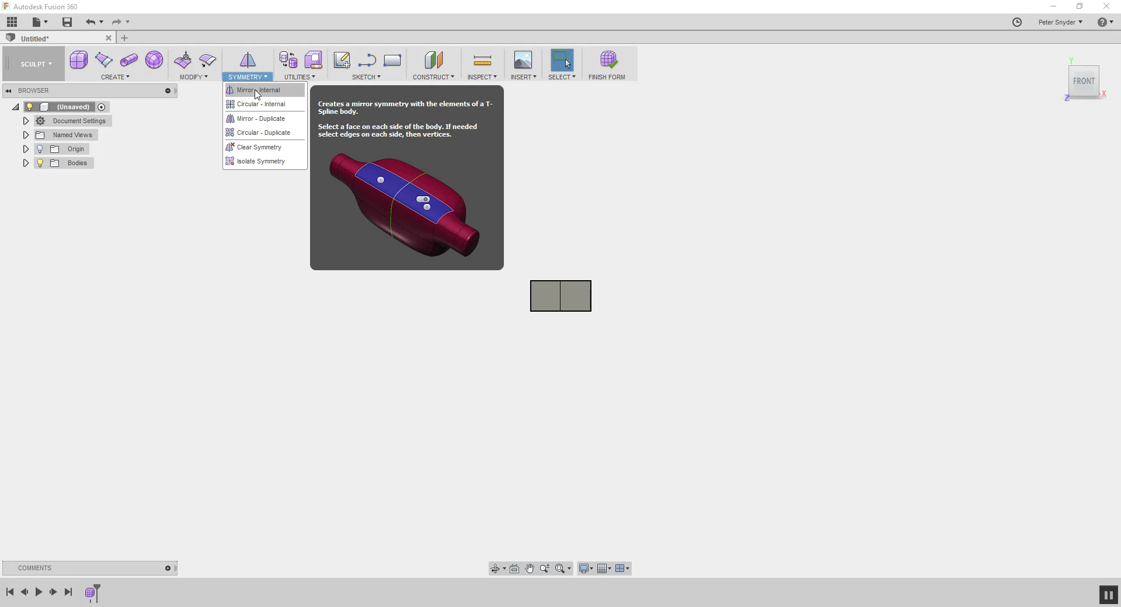
Apply Mirror - Internal symmetry to the left and right faces, adding the green symmetry line.
left_click(260, 94)
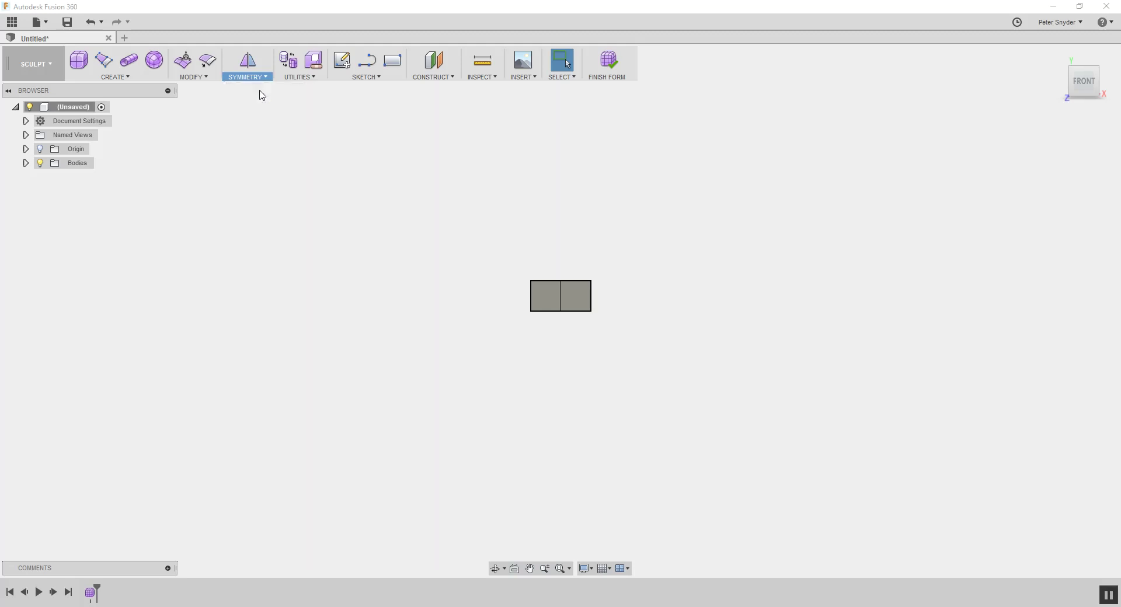
left_click(544, 301)
left_click(584, 301)
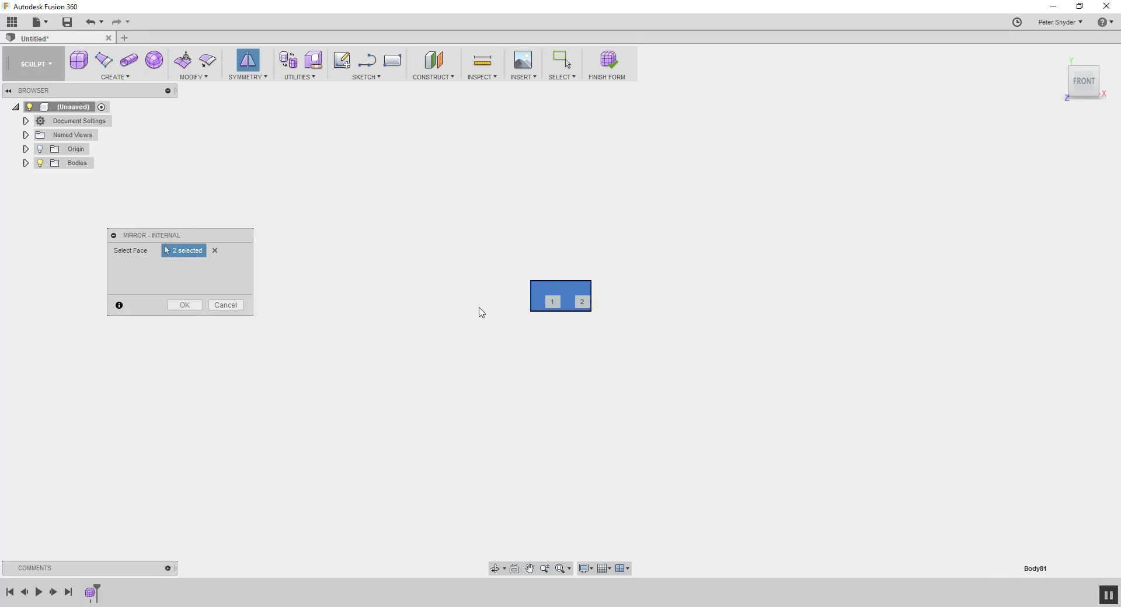
left_click(184, 305)
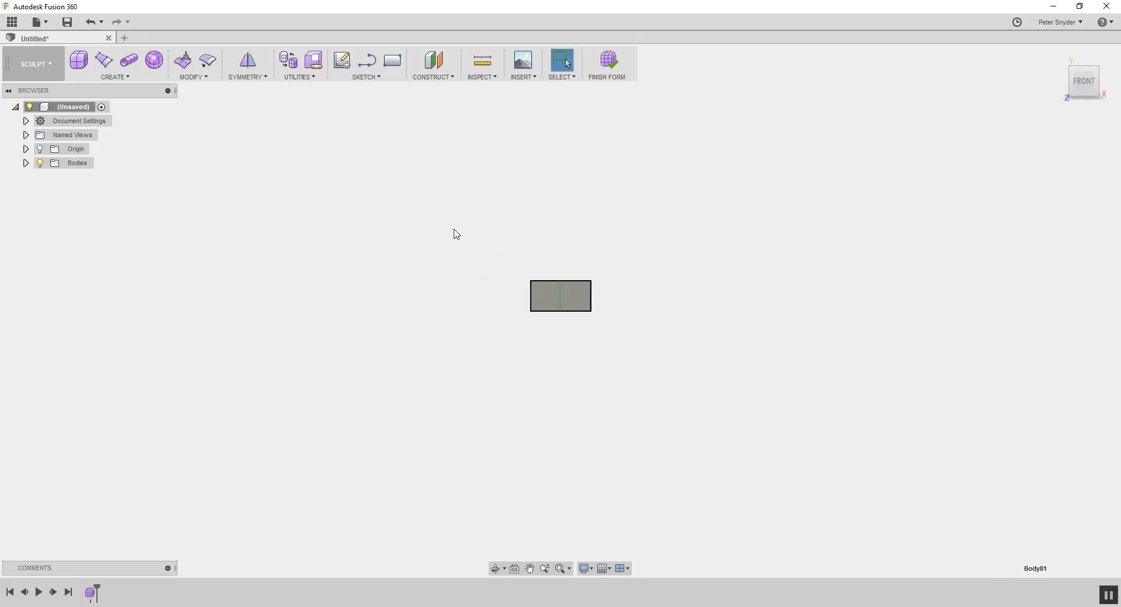
left_click(105, 60)
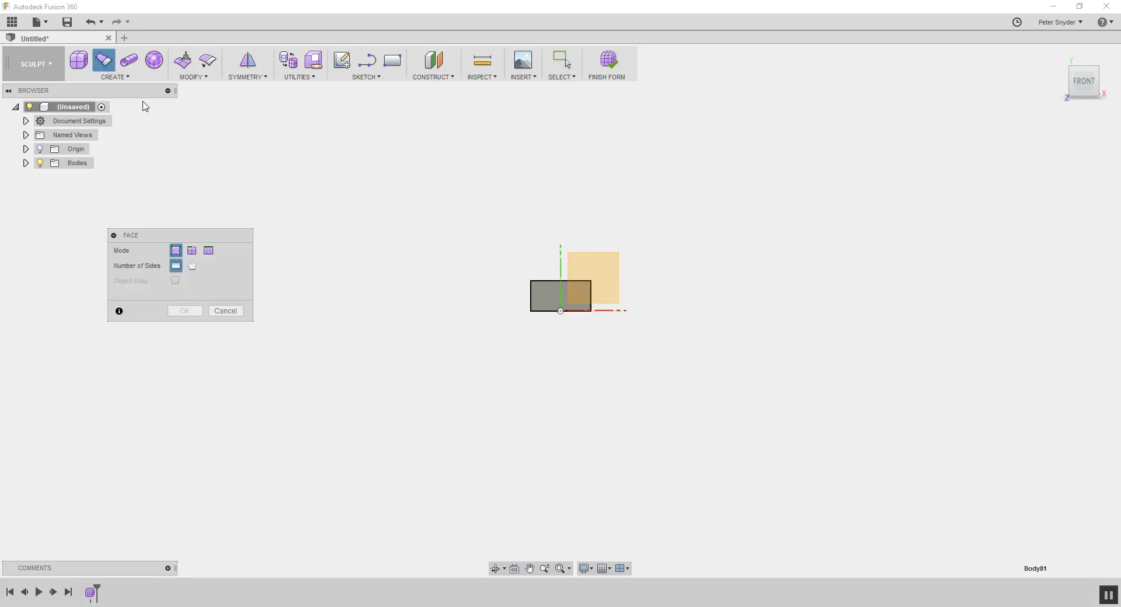
left_click(183, 60)
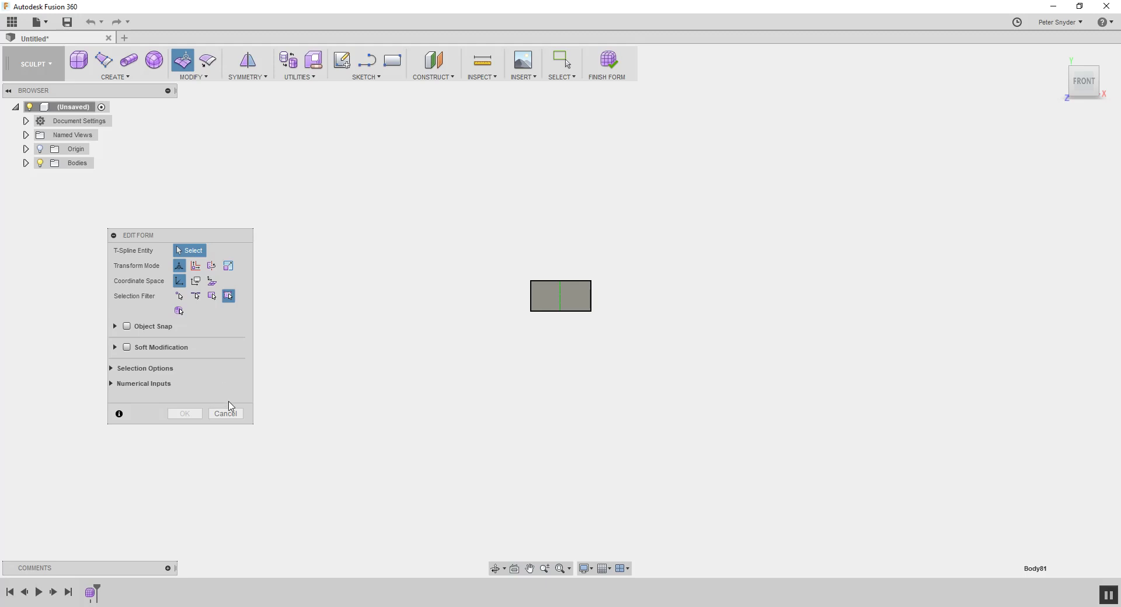
Drag the body's top-left corner vertex up and outward with Edit Form and accept.
left_click(530, 281)
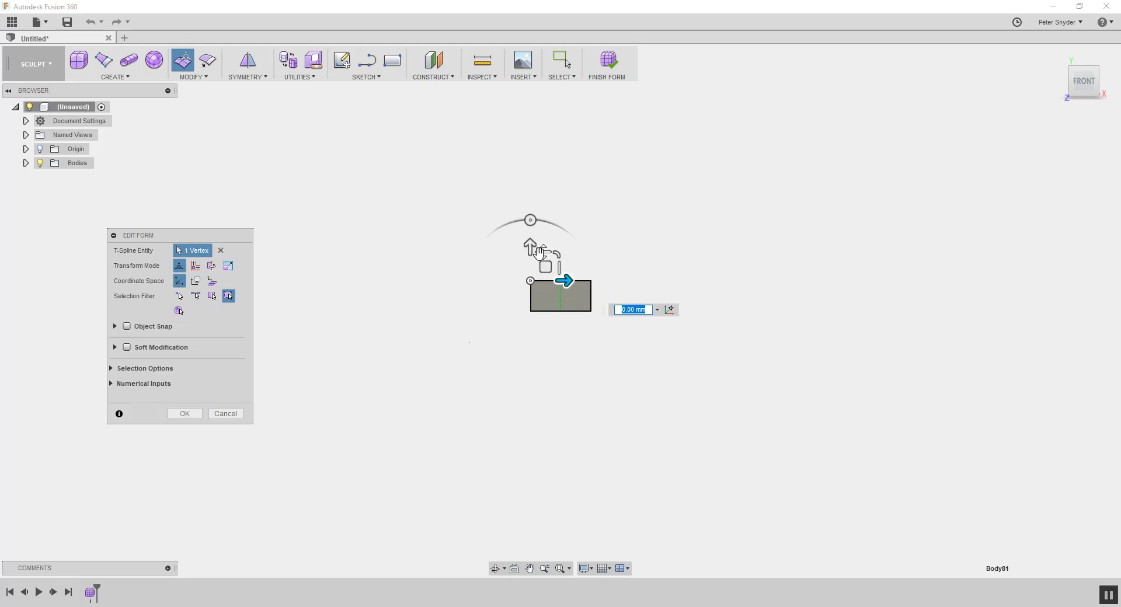
mouse_move(530, 281)
left_mouse_down()
mouse_move(488, 248)
mouse_move(517, 248)
left_mouse_up()
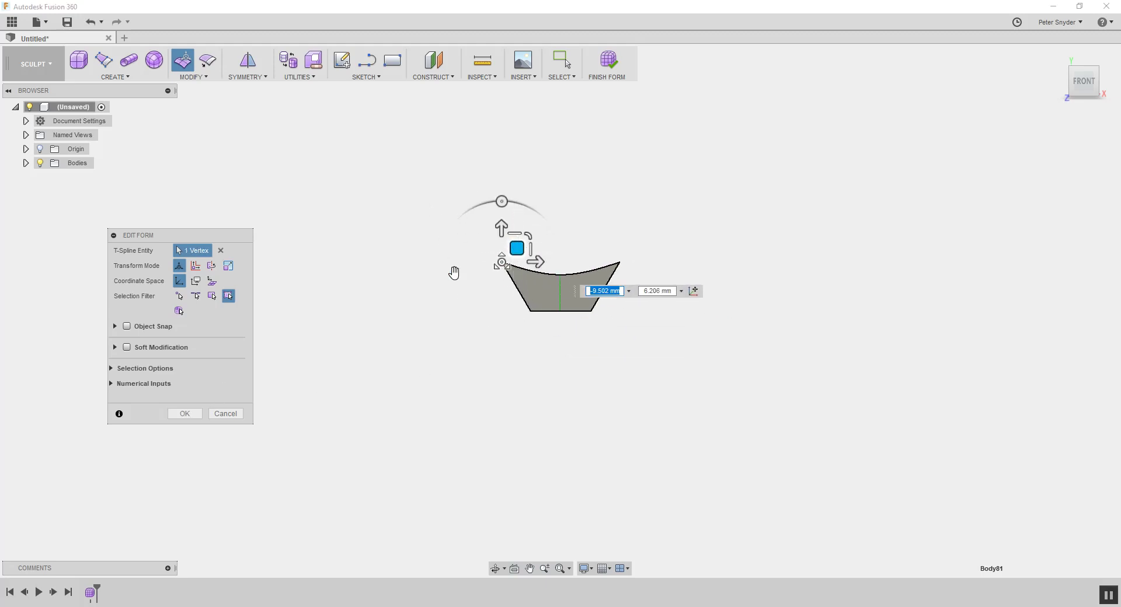
left_click(184, 415)
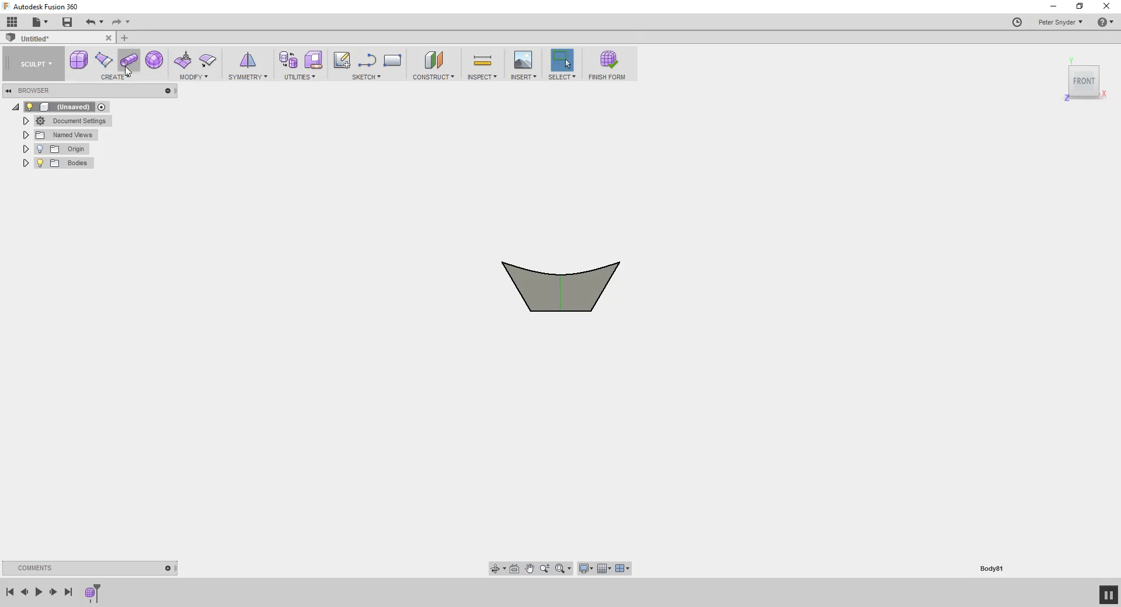
Undo the corner reshaping, the internal mirror and the two faces, clearing the body.
left_click(91, 24)
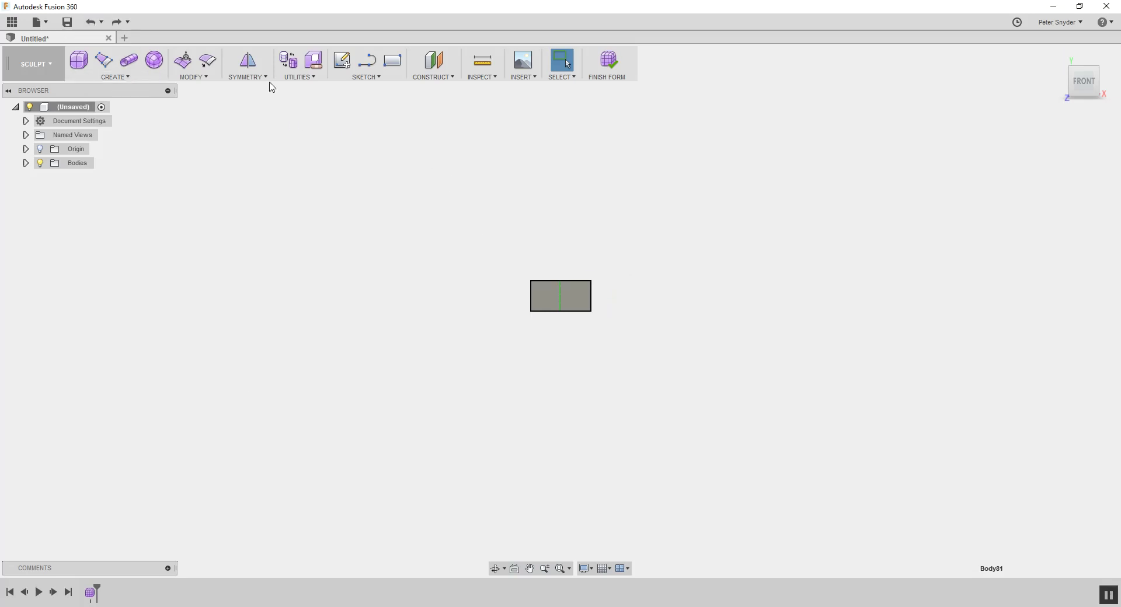
left_click(101, 22)
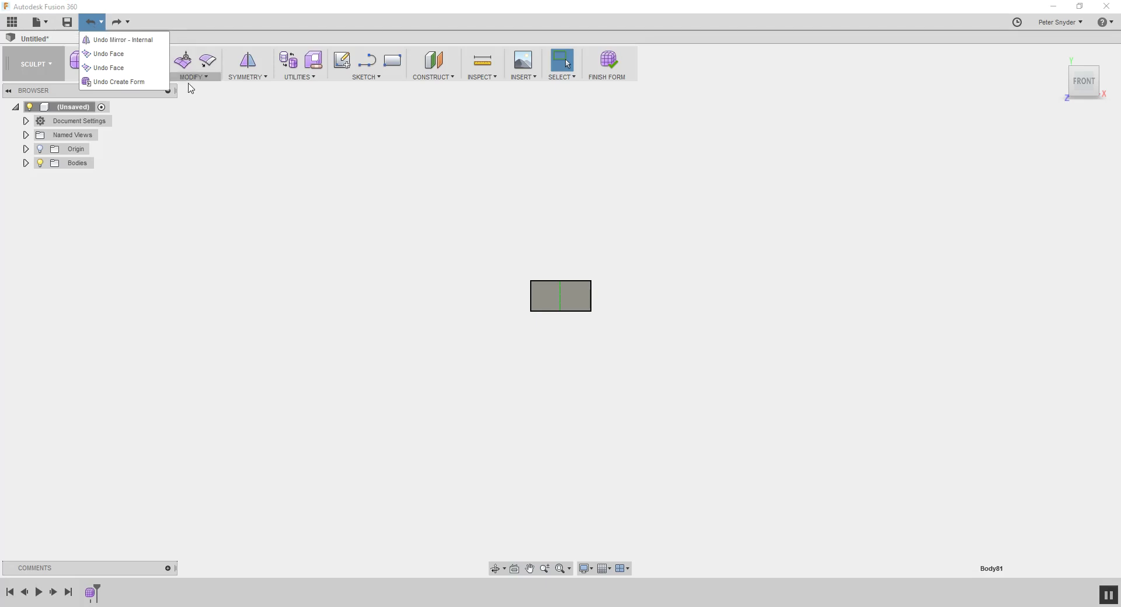
left_click(117, 39)
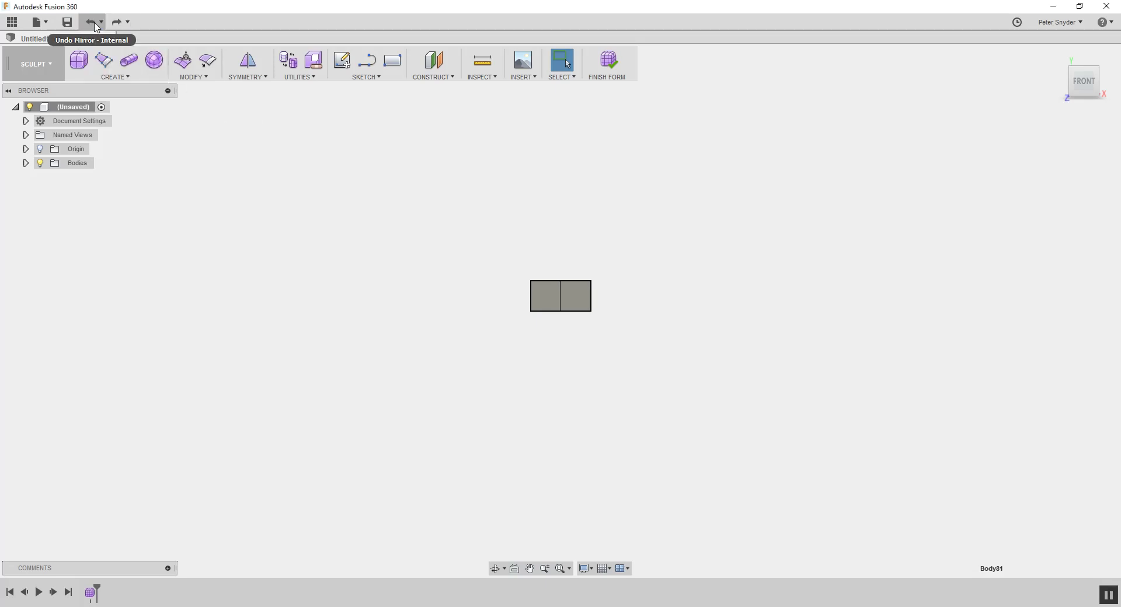
left_click(95, 24)
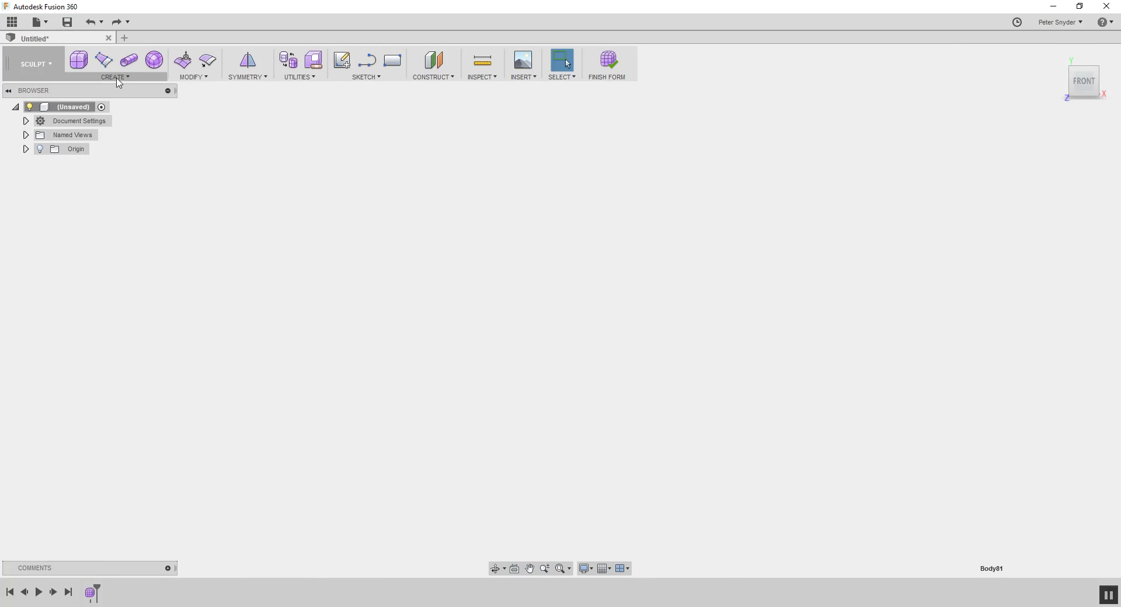
Draw a rectangular face from the origin leftward, then a second face beside it.
left_click(104, 60)
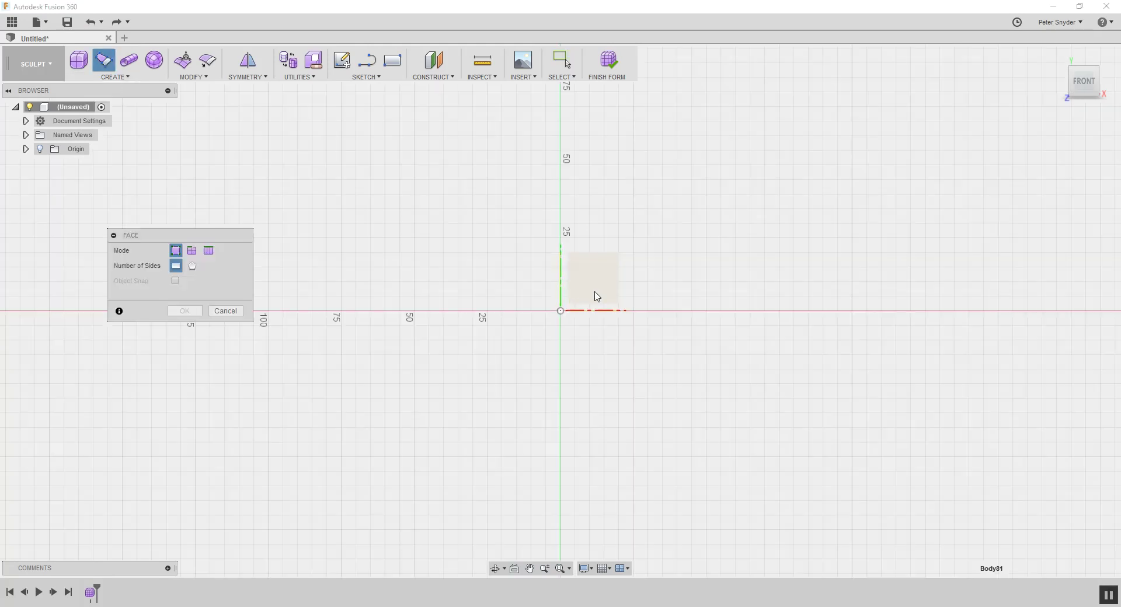
left_click(561, 311)
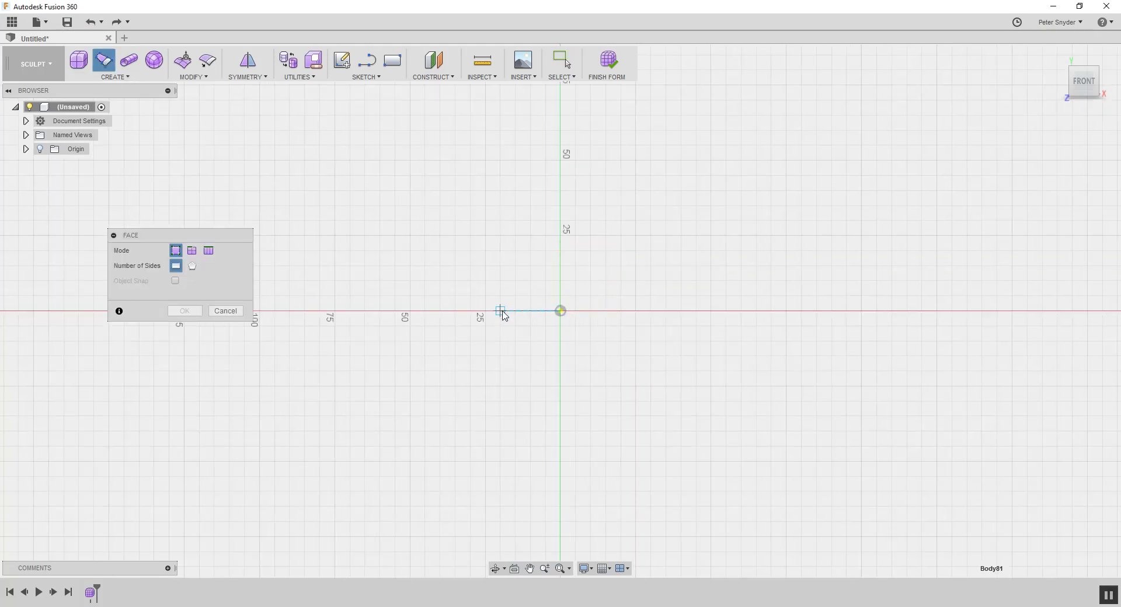
left_click(500, 310)
left_click(500, 273)
left_click(560, 272)
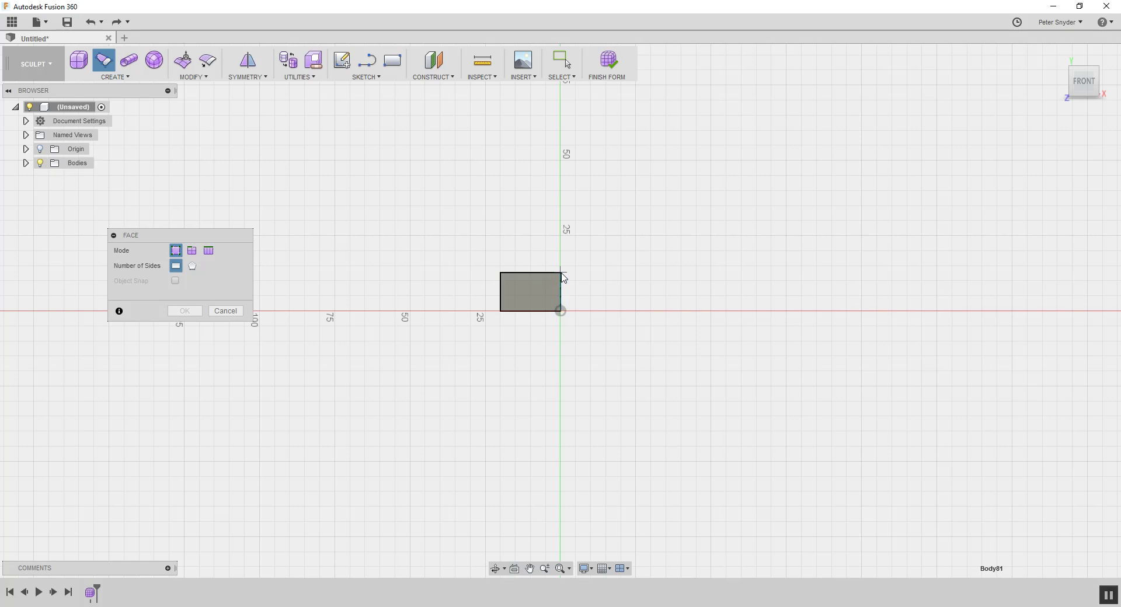
left_click(501, 272)
left_click(456, 271)
left_click(501, 310)
left_click(461, 311)
Add a third face further left and one face right of the origin, completing four faces.
left_click(456, 272)
left_click(408, 271)
left_click(409, 310)
left_click(460, 311)
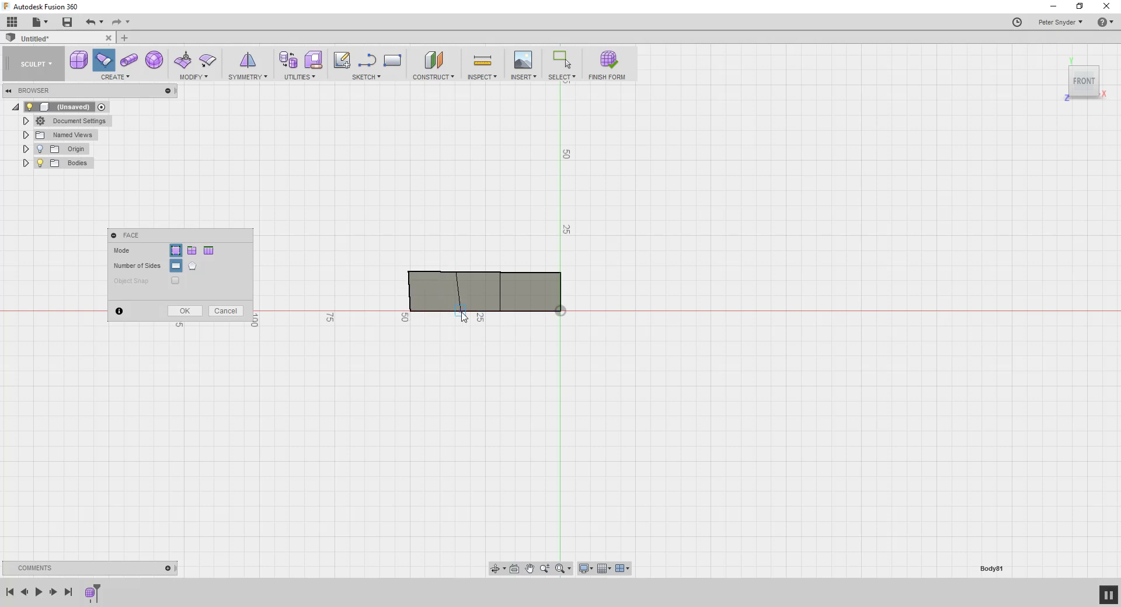
left_click(560, 272)
left_click(626, 272)
left_click(630, 310)
left_click(560, 310)
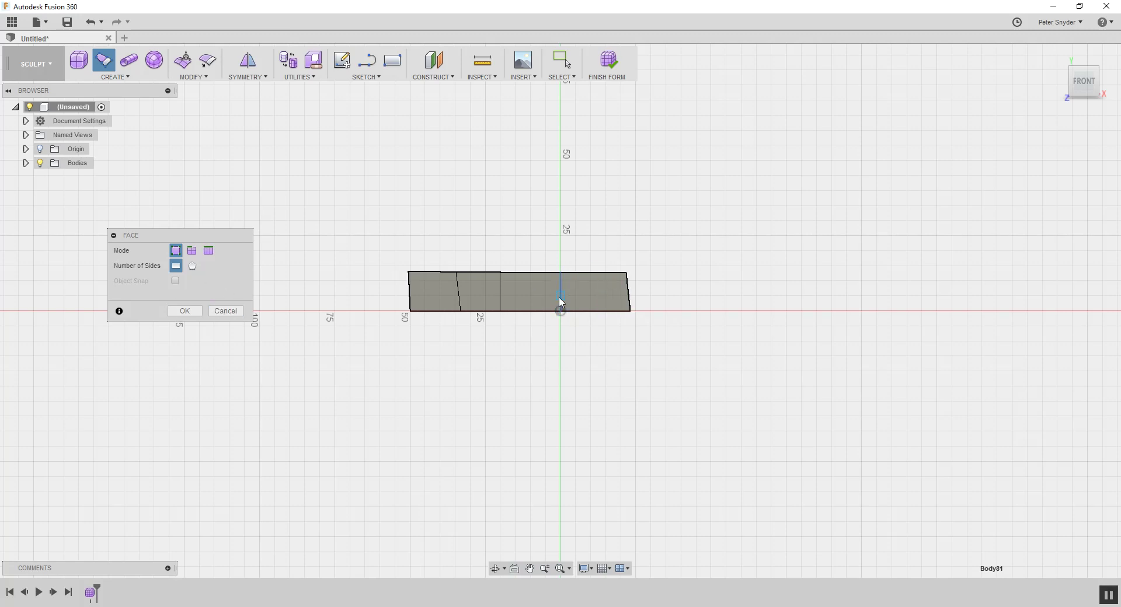
left_click(184, 311)
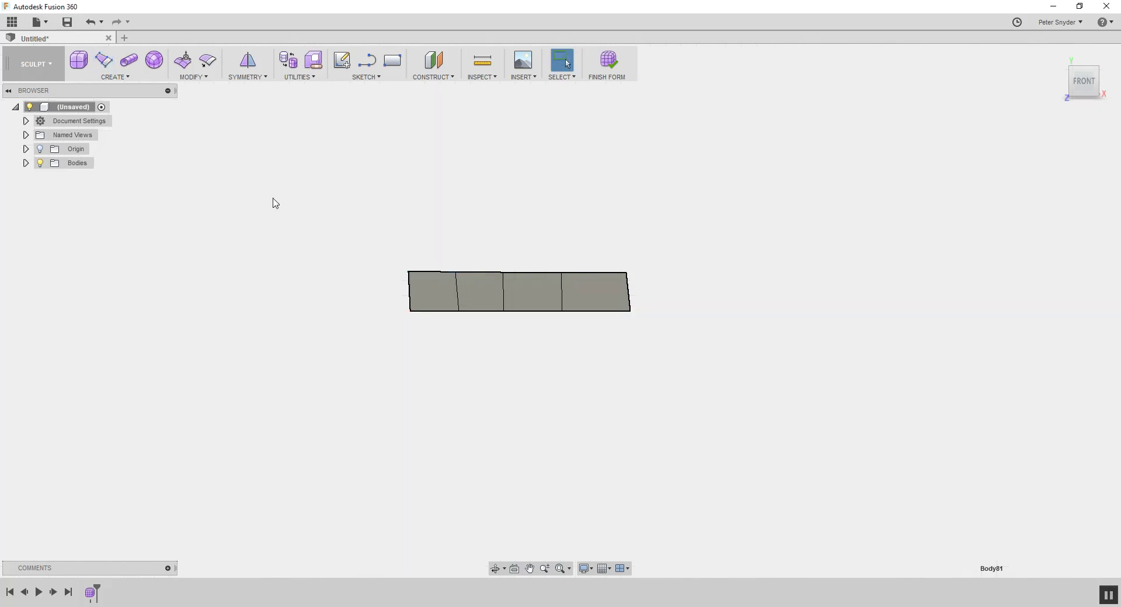
Attempt Mirror - Internal by picking faces, edges and a vertex, then cancel after the error.
left_click(249, 78)
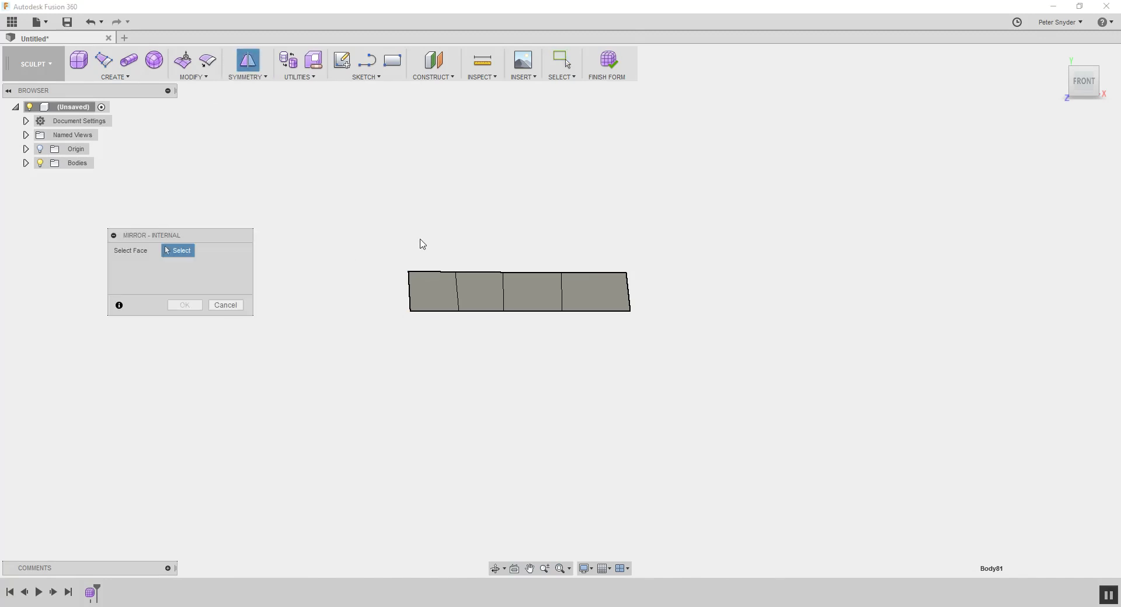
left_click(584, 287)
left_click(543, 290)
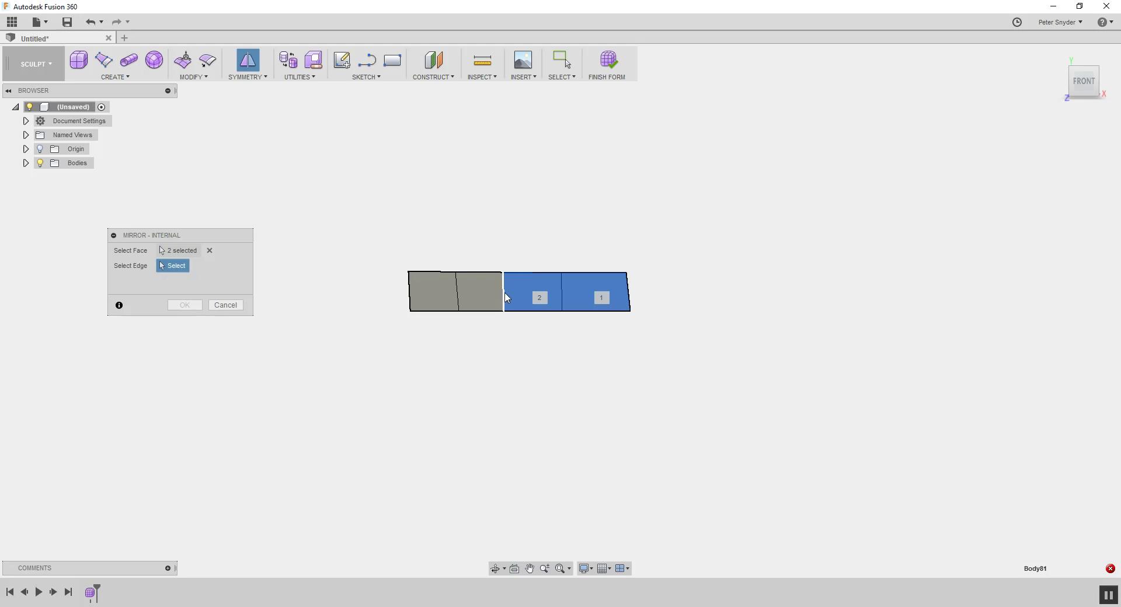
left_click(505, 294)
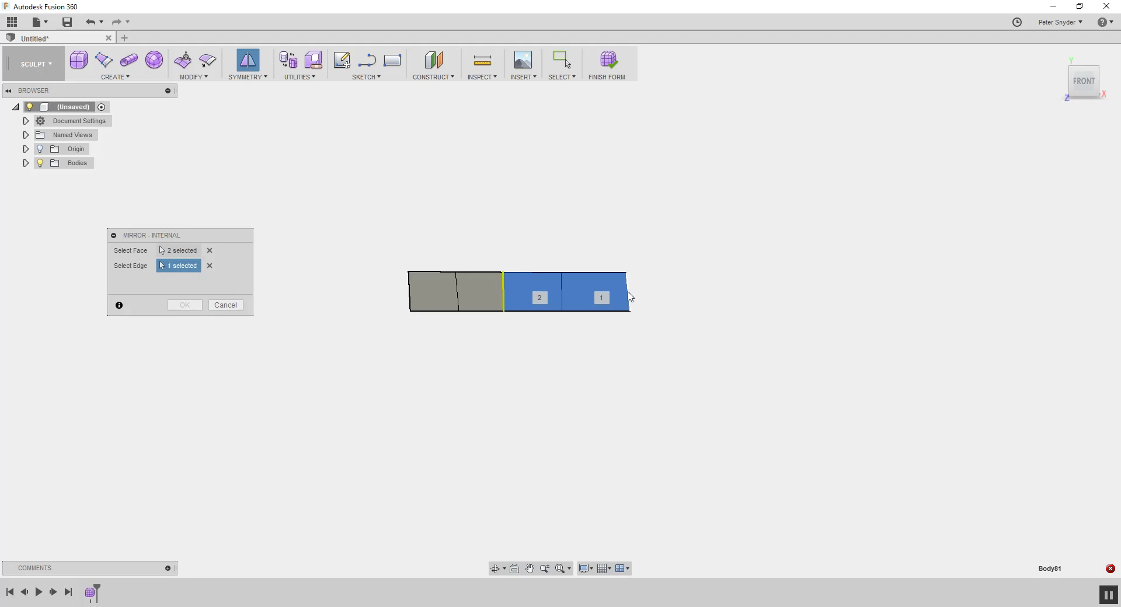
left_click(628, 296)
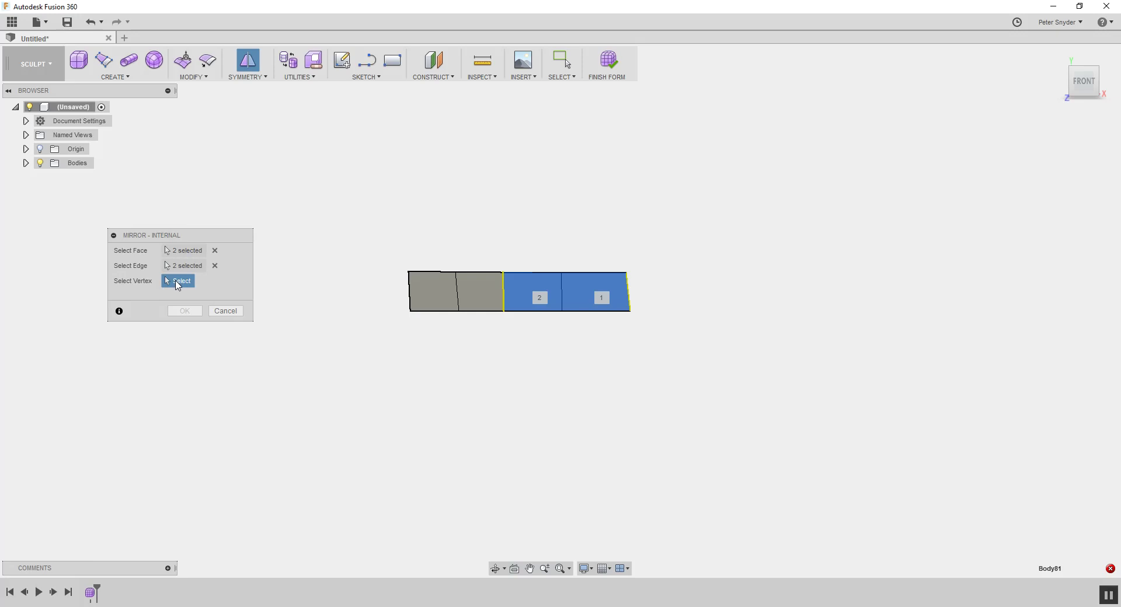
left_click(504, 273)
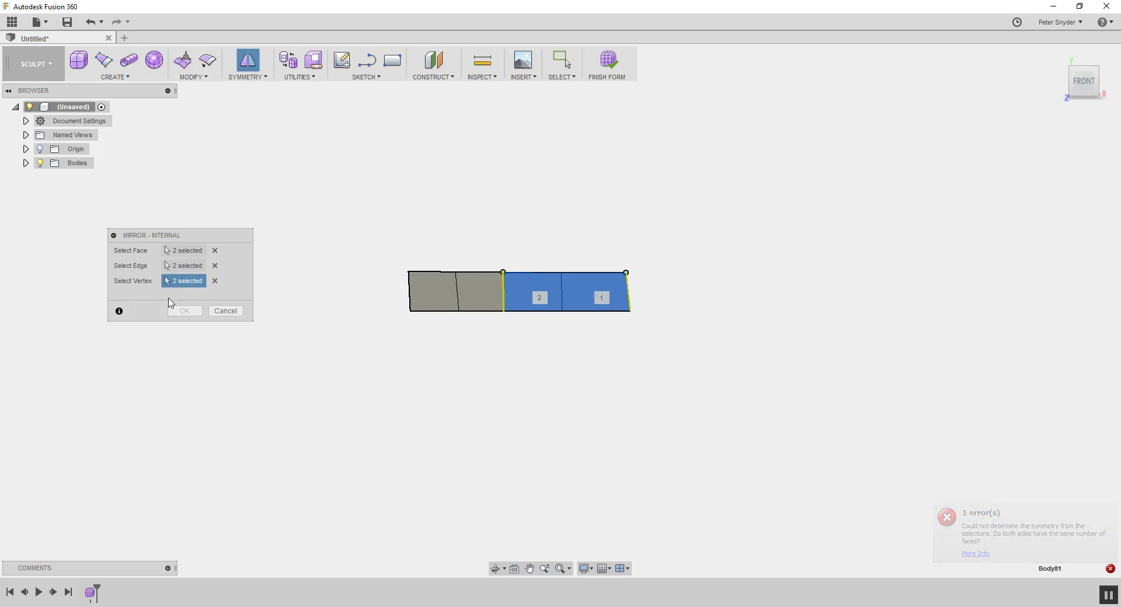
left_click(225, 310)
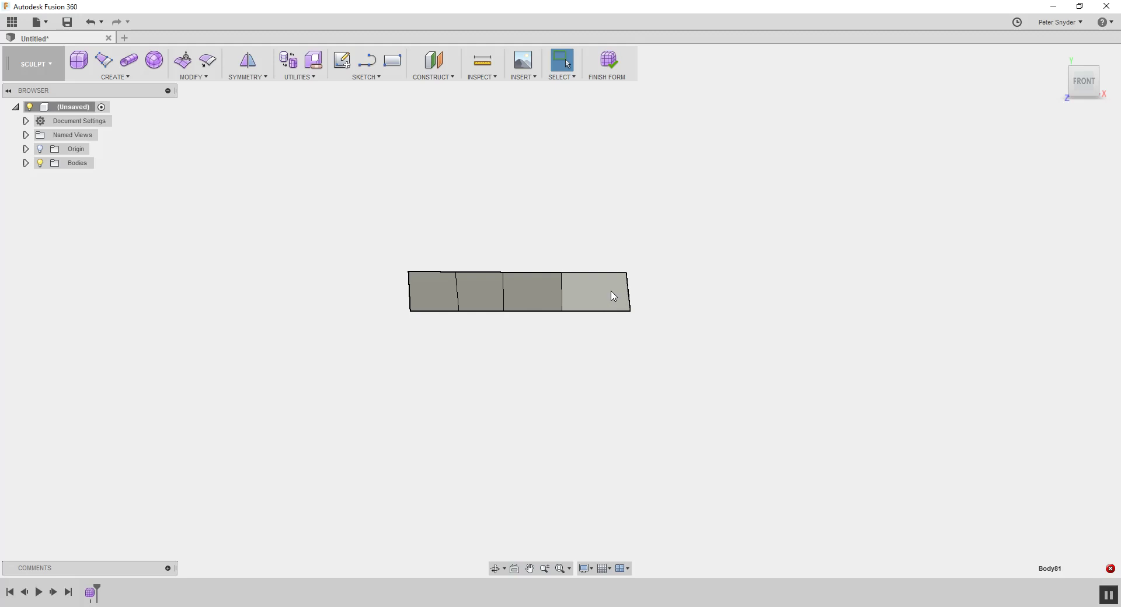
left_click(103, 60)
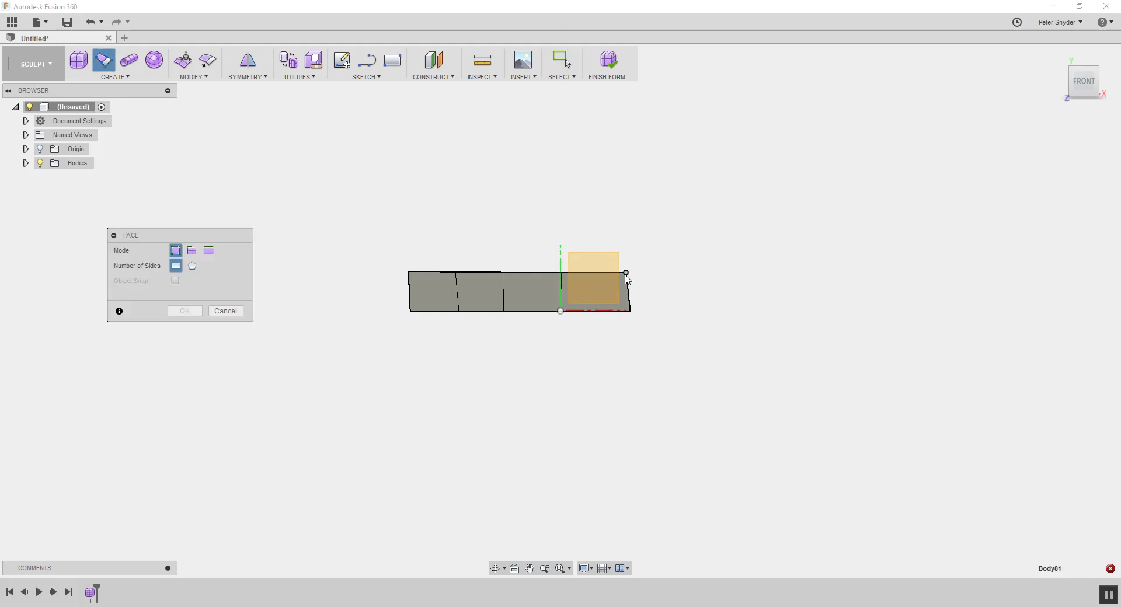
Add two more quad faces on the strip's right end, giving three faces each side.
left_click(626, 273)
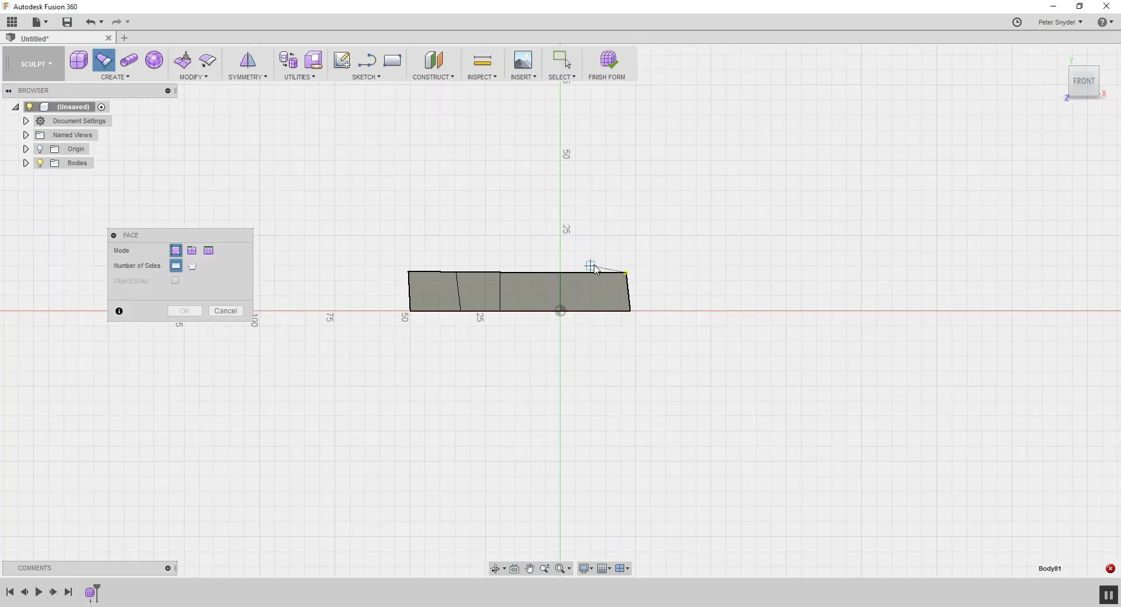
left_click(676, 273)
left_click(675, 311)
left_click(632, 312)
left_click(676, 273)
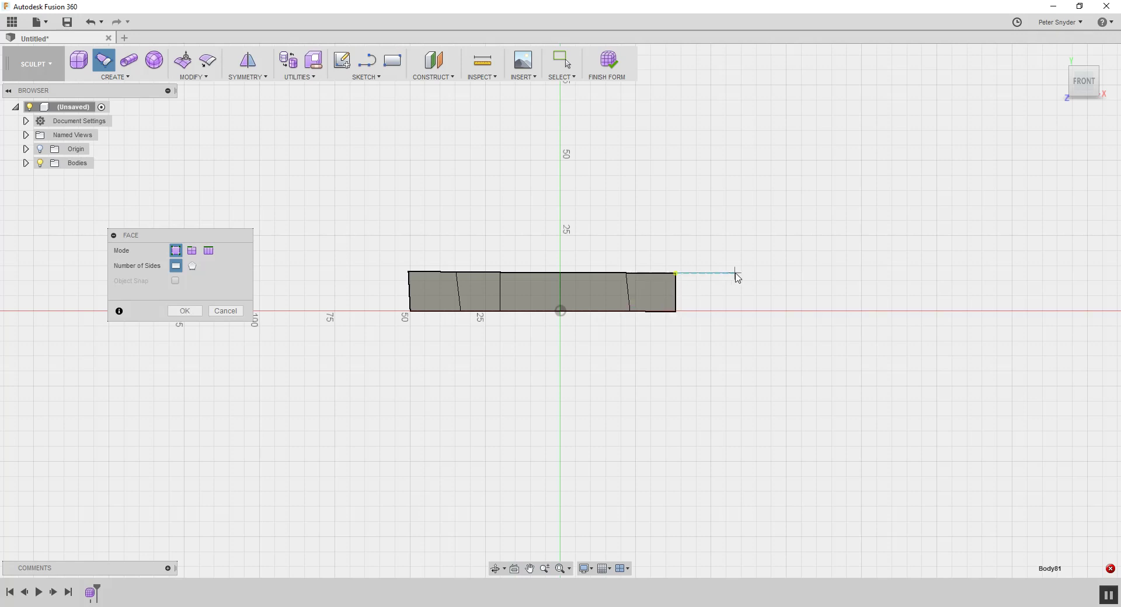
left_click(735, 273)
left_click(736, 311)
left_click(675, 311)
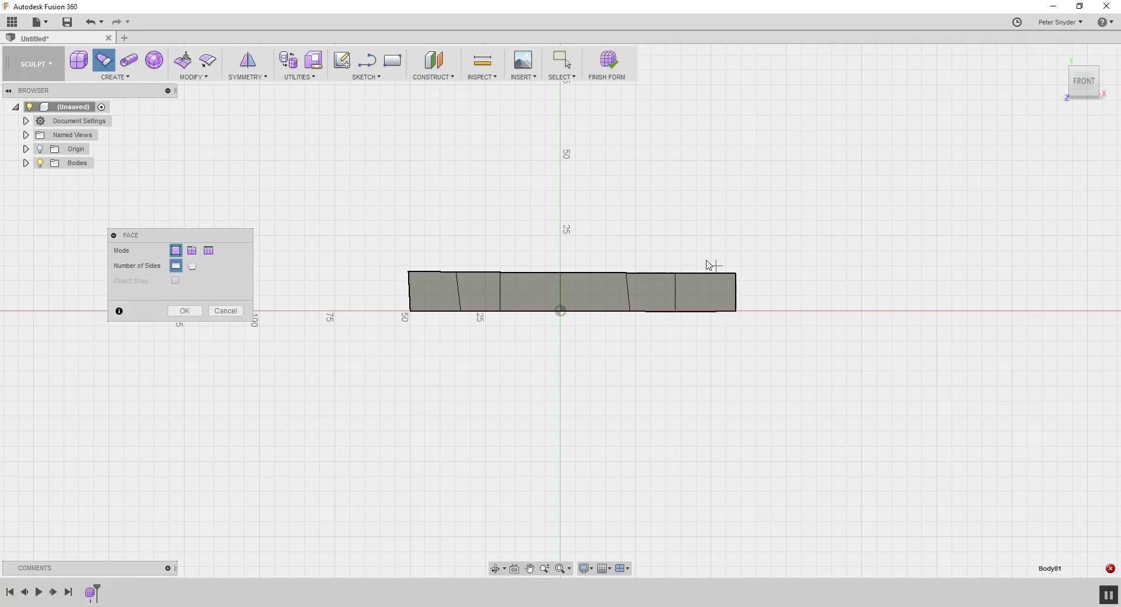
left_click(185, 310)
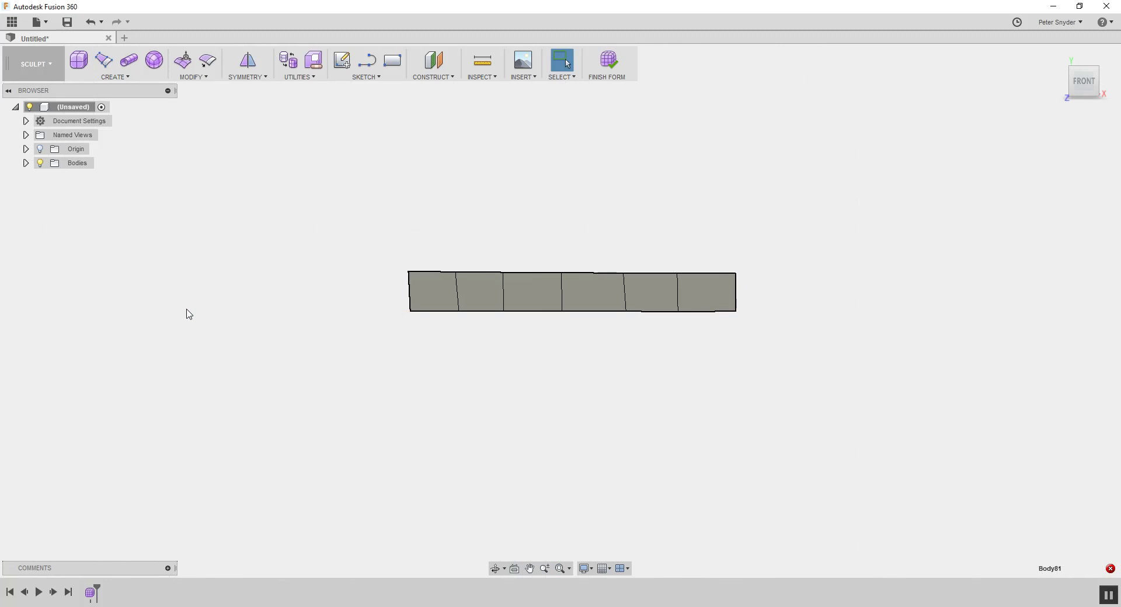
Apply Mirror - Internal to the six-face strip using the third and fourth faces as partners.
left_click(248, 78)
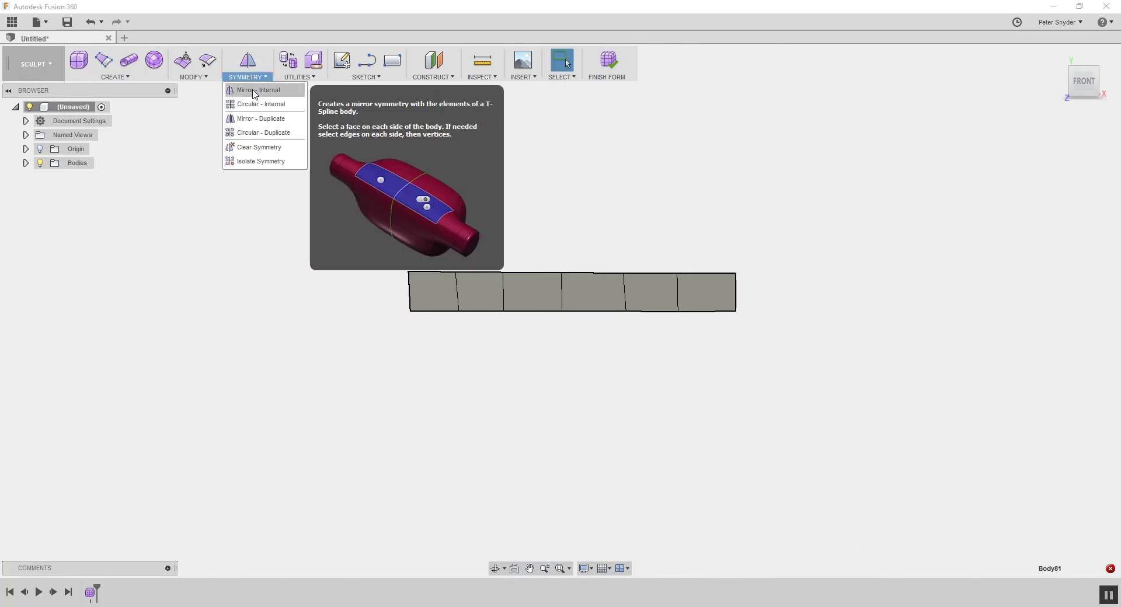
left_click(255, 92)
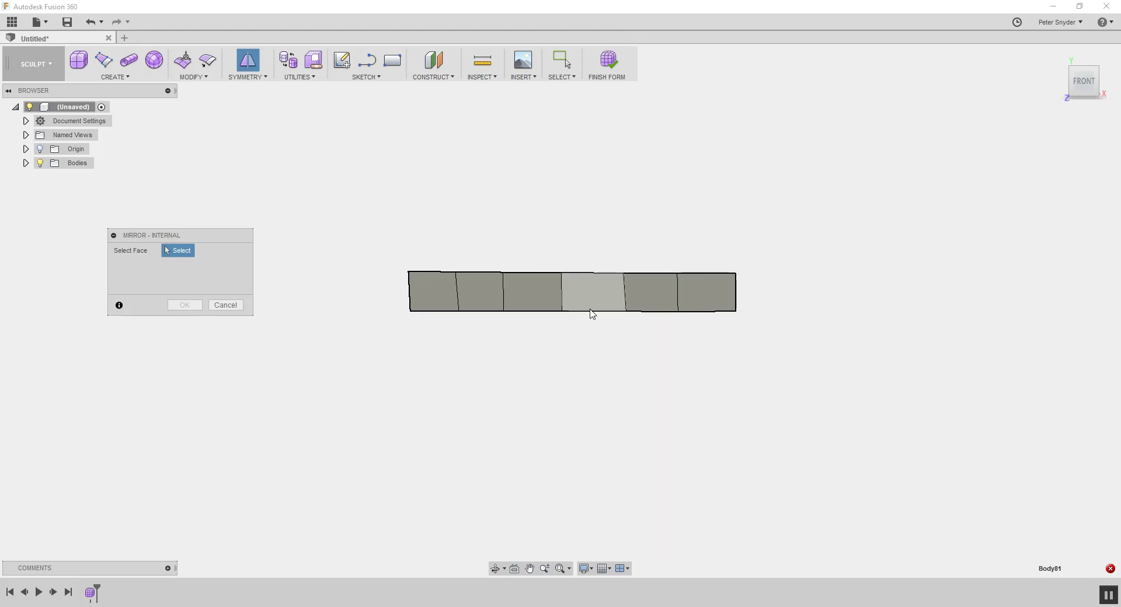
left_click(539, 293)
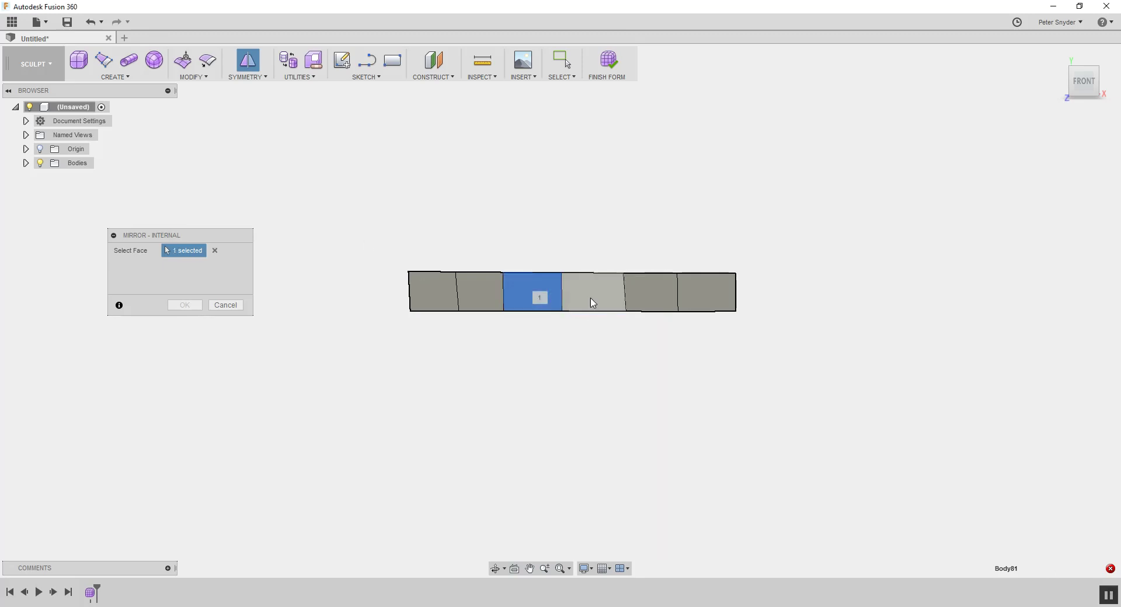
left_click(598, 299)
left_click(185, 305)
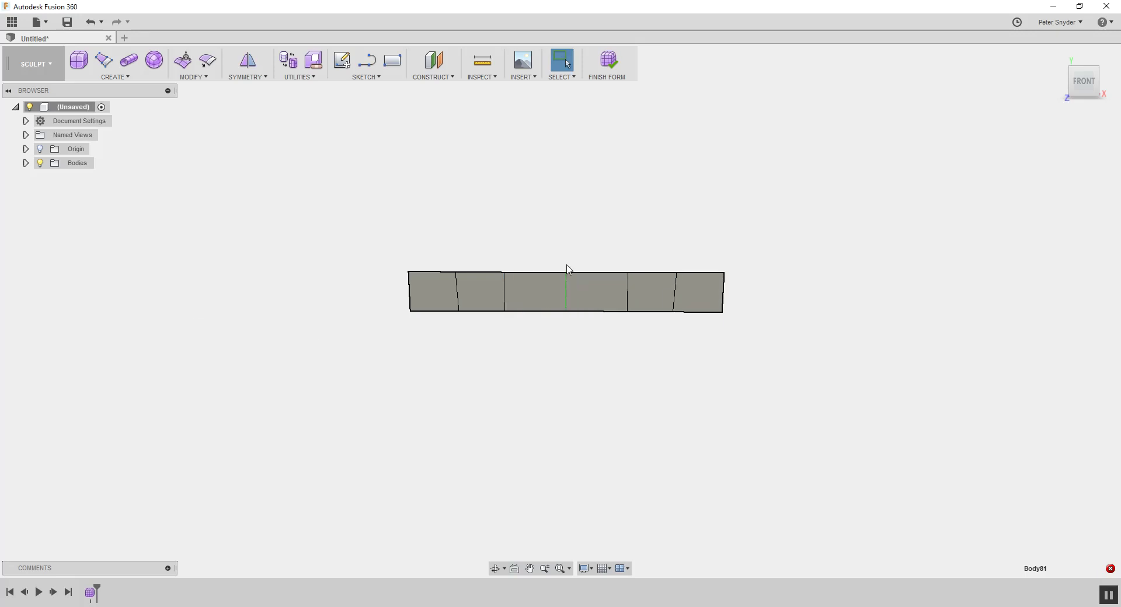
left_click(183, 59)
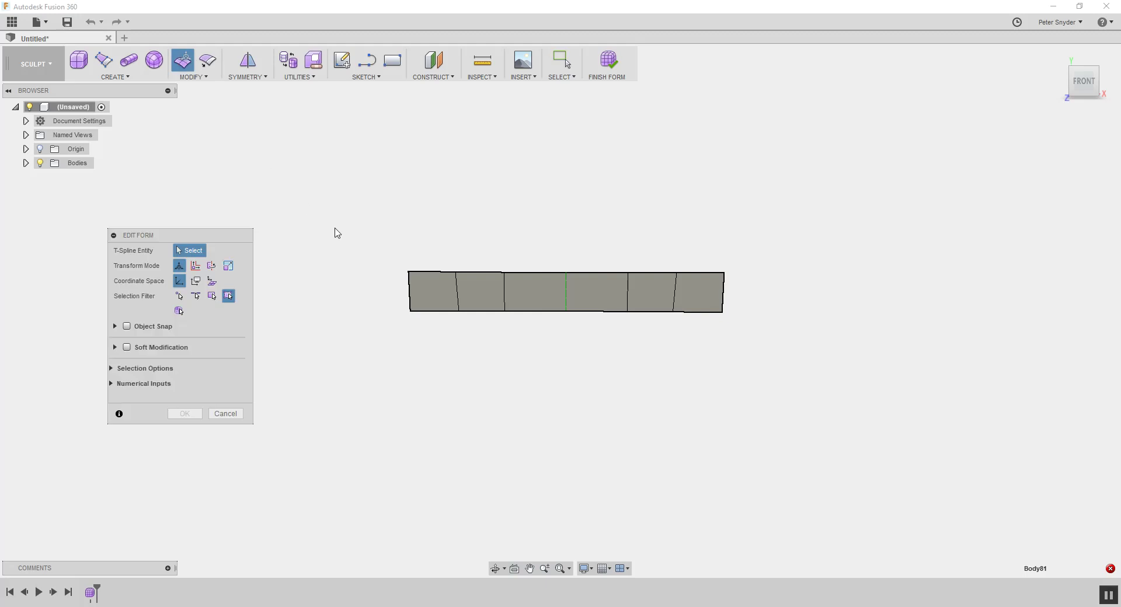
Raise the leftmost face up and left with Edit Form, mirroring the bend on the right end.
left_click(413, 277)
left_click_drag(440, 270, 410, 248)
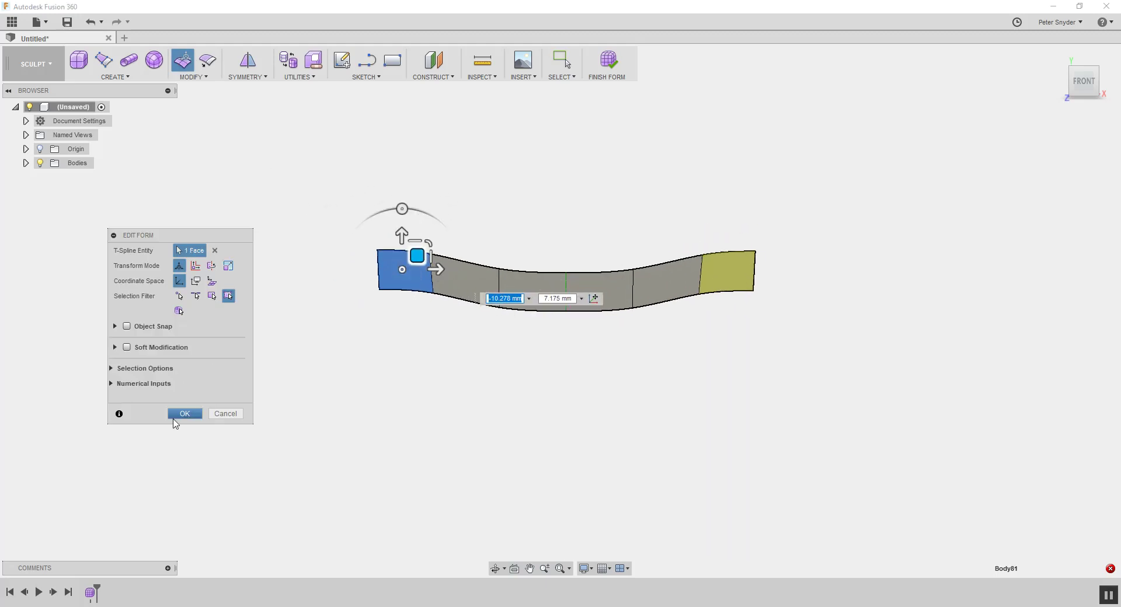
left_click(181, 414)
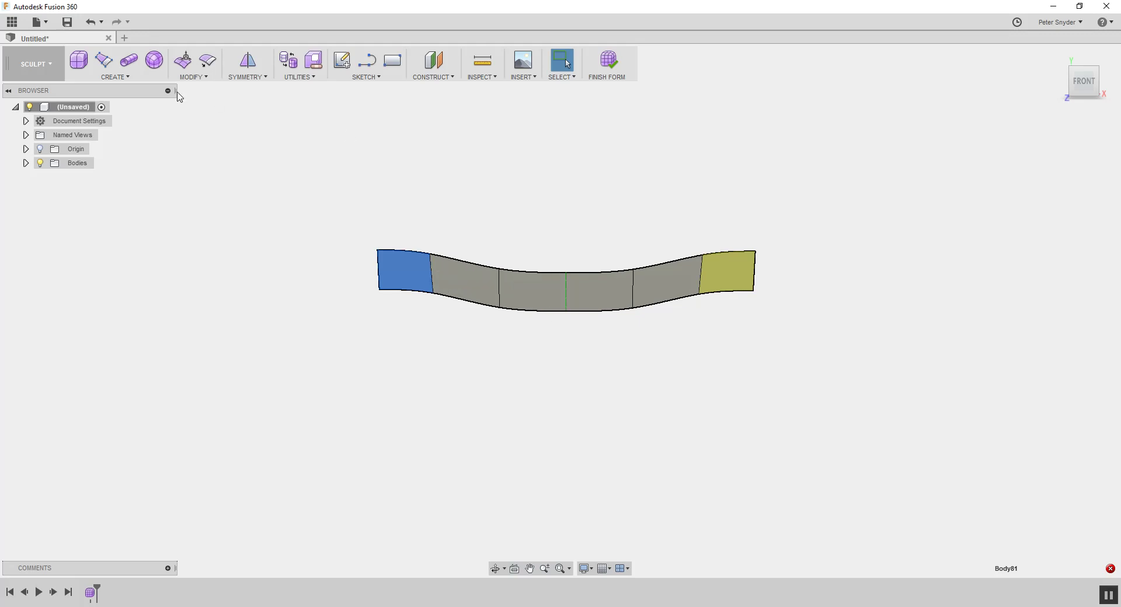
Clear Symmetry on the strip, then box-select and delete its right-hand faces.
mouse_move(594, 170)
left_mouse_down()
mouse_move(608, 199)
mouse_move(839, 423)
left_mouse_up()
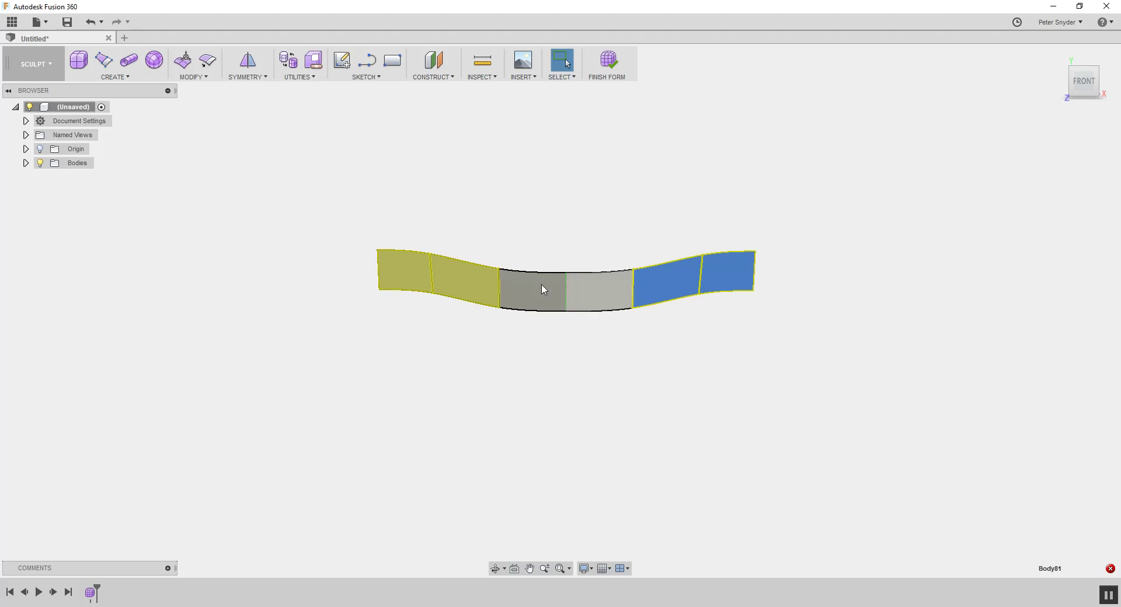
left_click(245, 78)
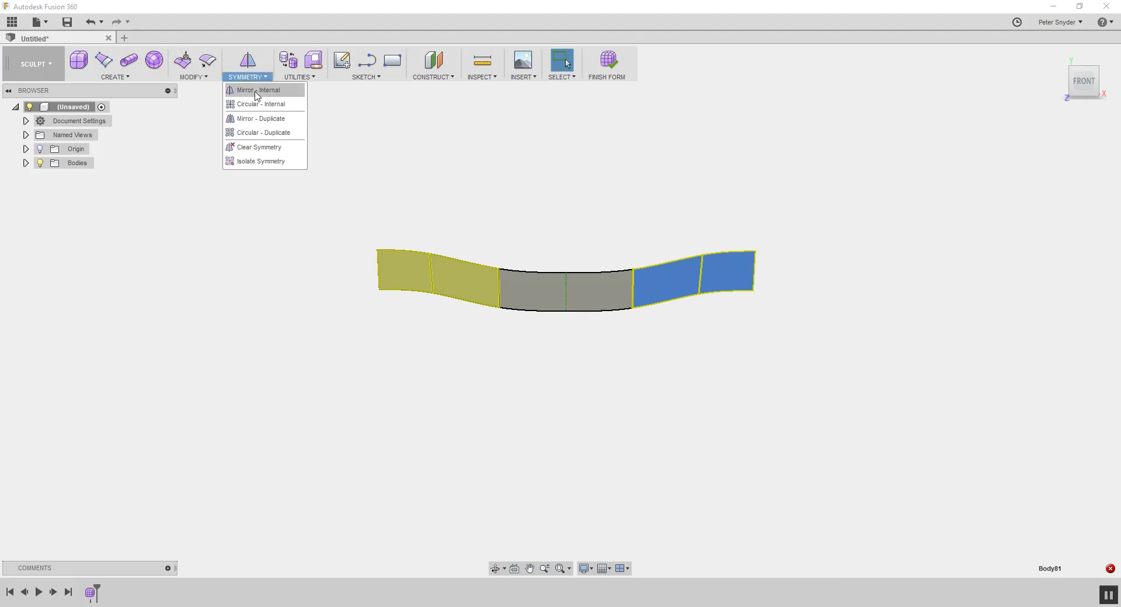
left_click(259, 147)
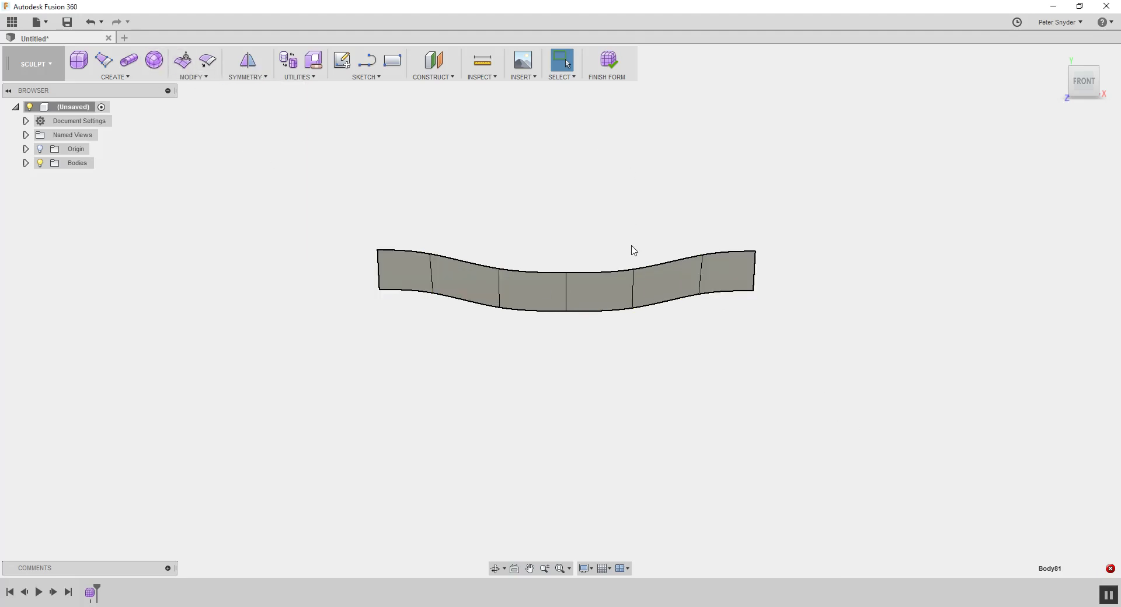
left_click_drag(594, 126, 858, 374)
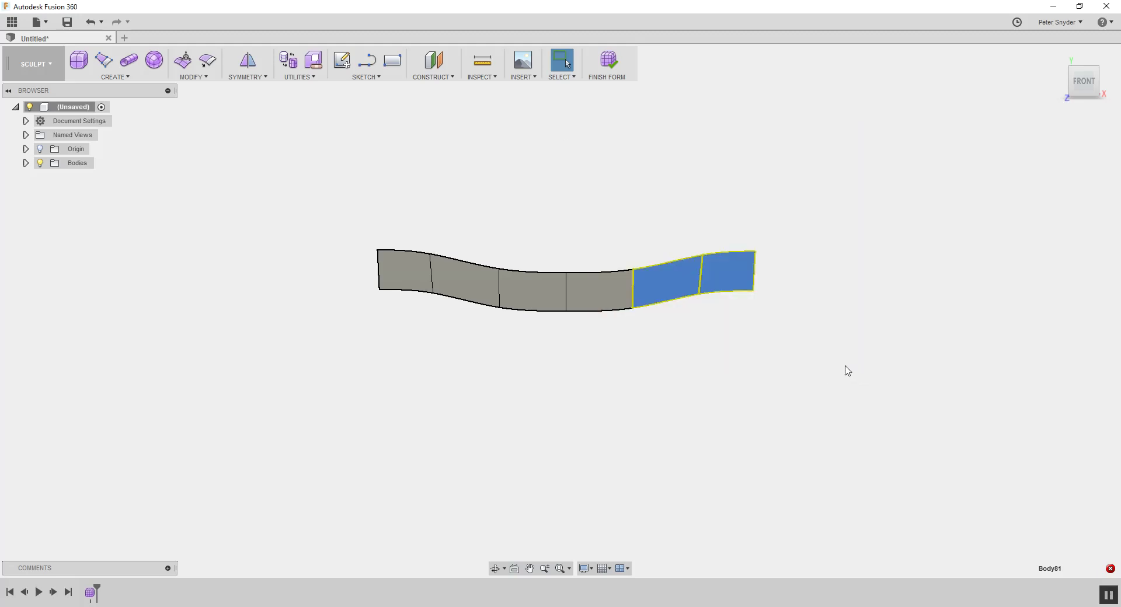
key("Delete")
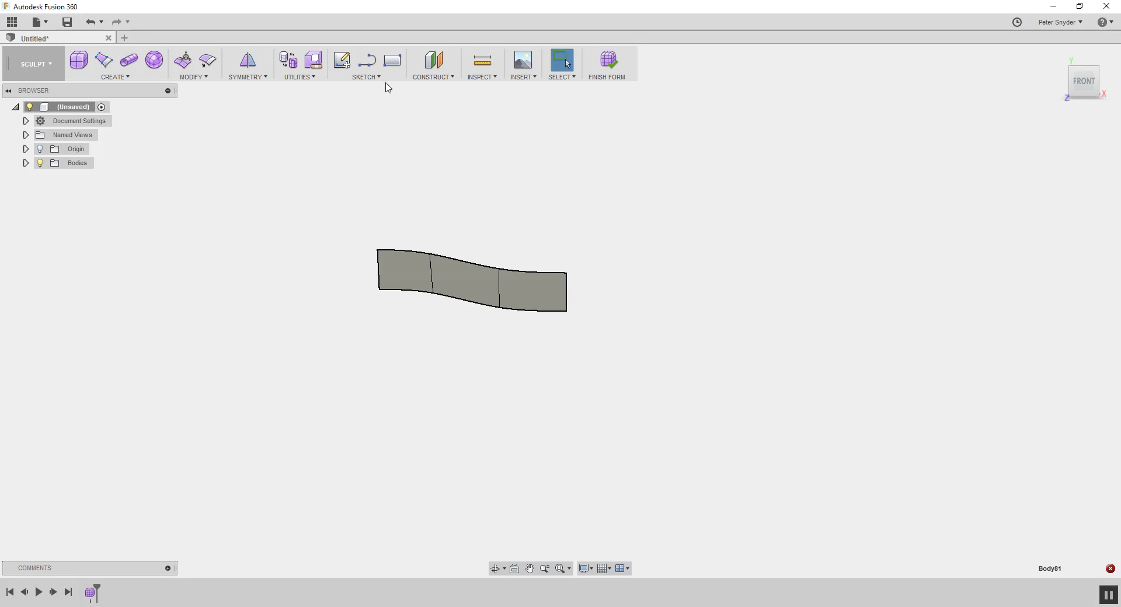
Mirror-duplicate the three-face T-spline strip across the plane at its right end.
left_click(254, 79)
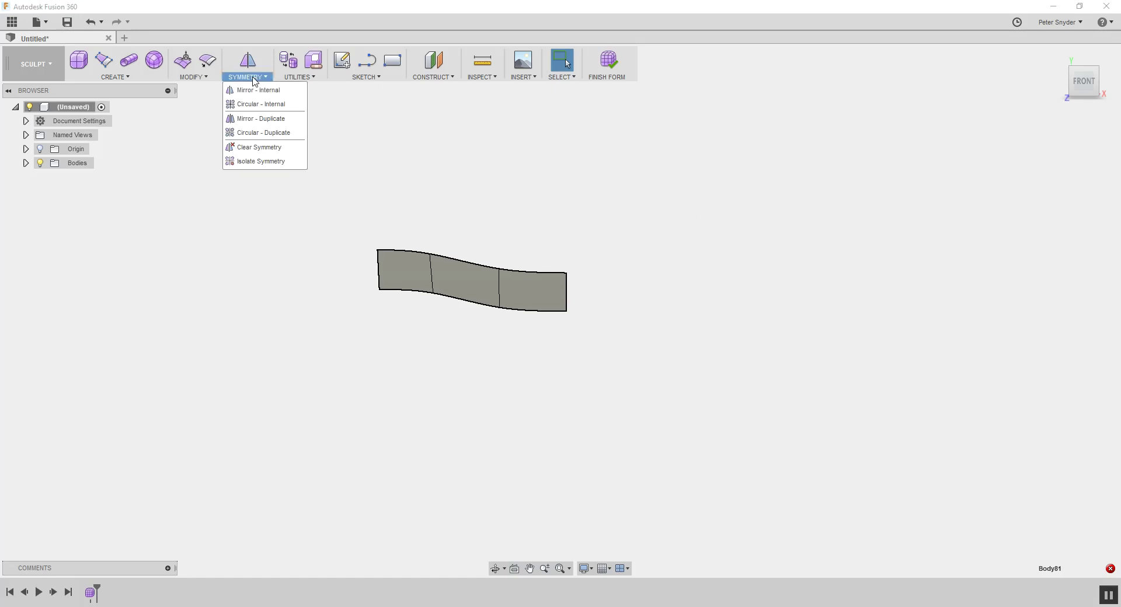
left_click(265, 119)
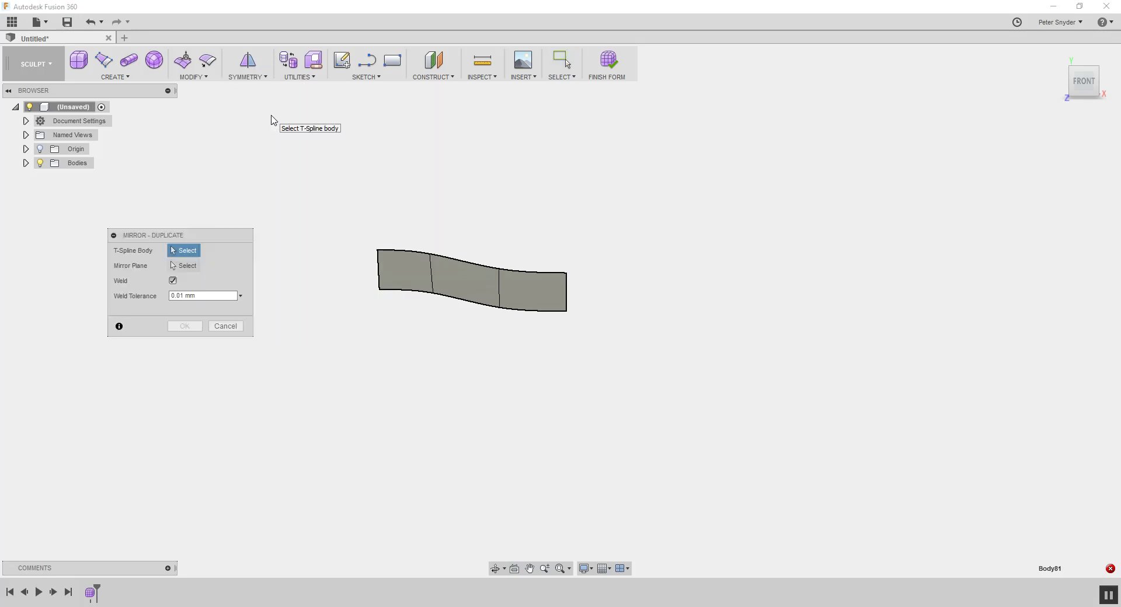
left_click(517, 288)
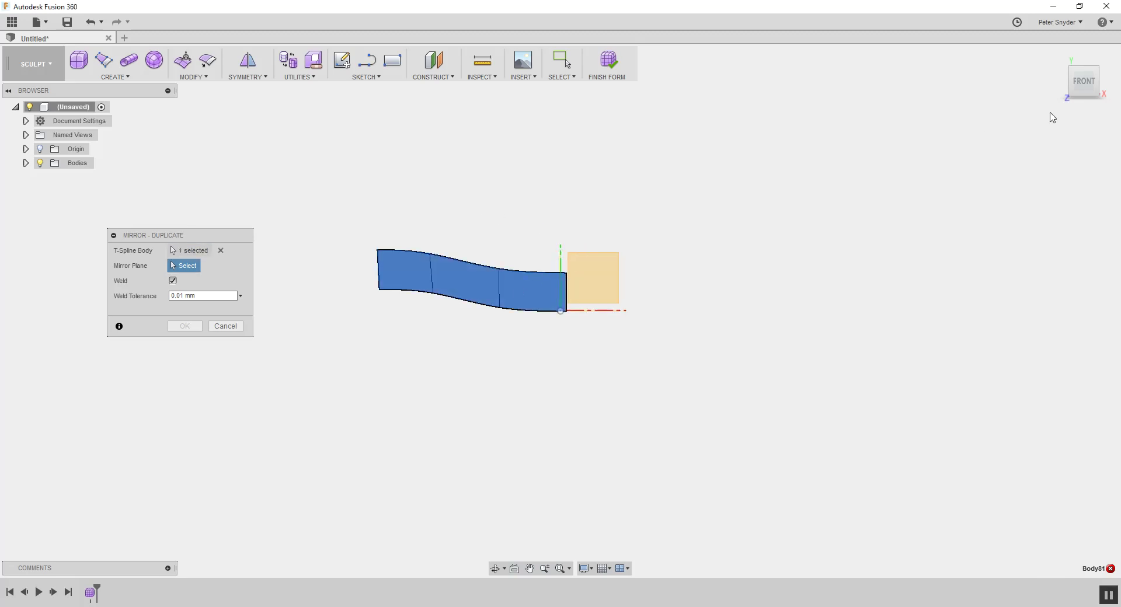
left_click_drag(1083, 88, 1095, 104)
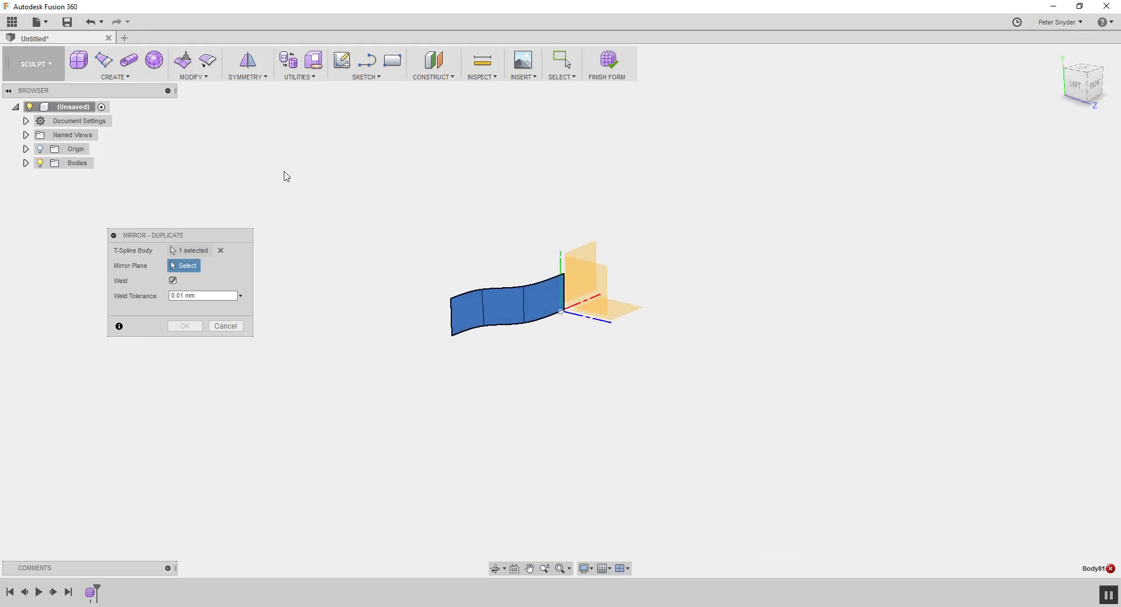
left_click(594, 294)
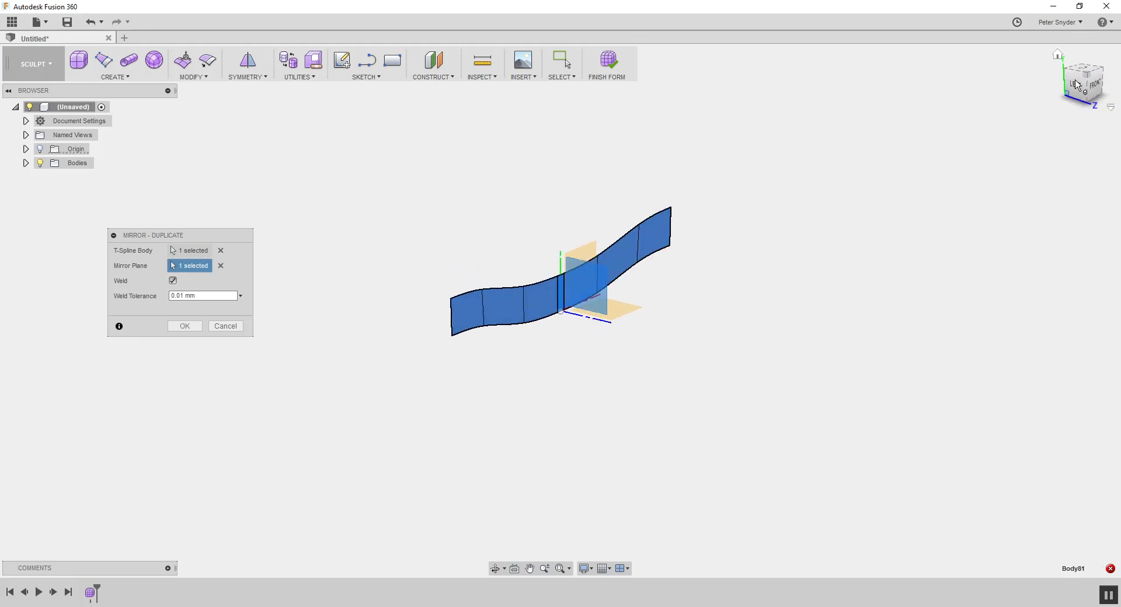
left_click(1097, 86)
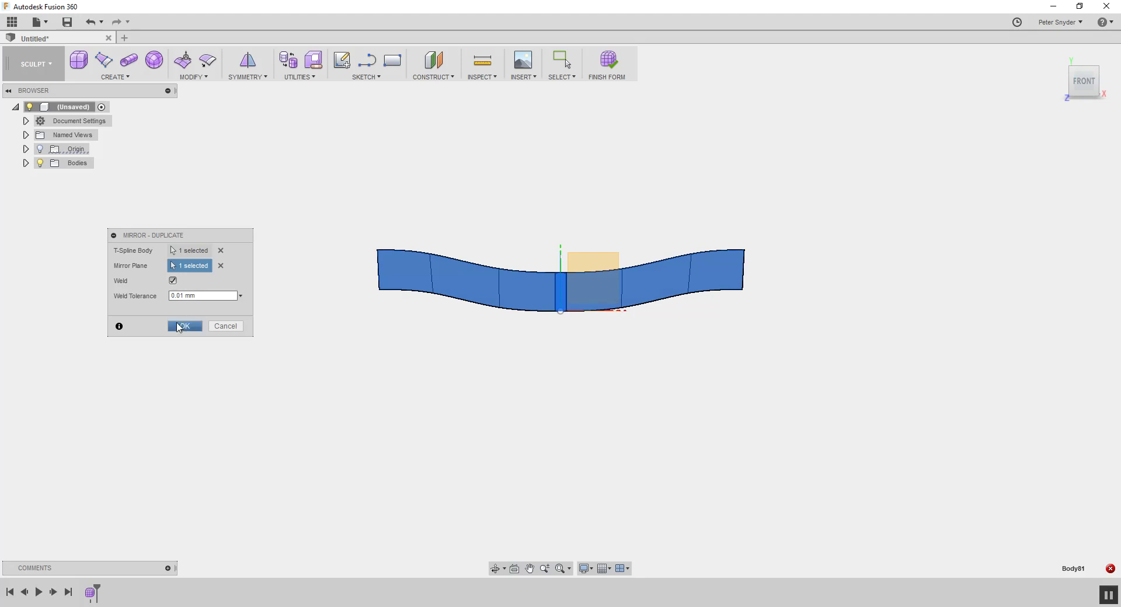
left_click(185, 326)
scroll(533, 282, "up", 5)
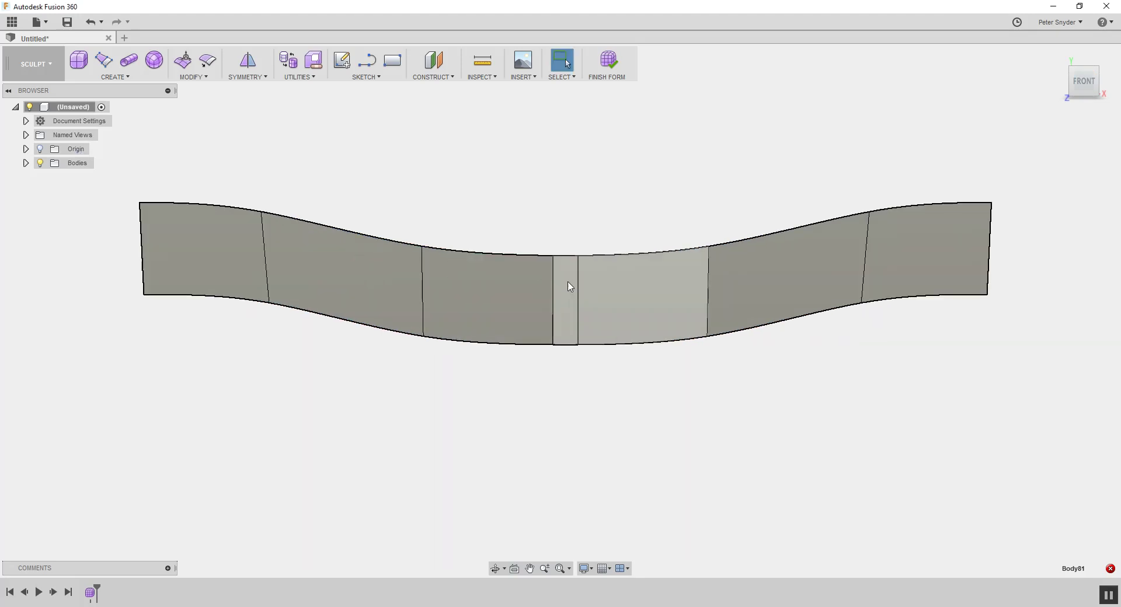
scroll(578, 287, "down", 3)
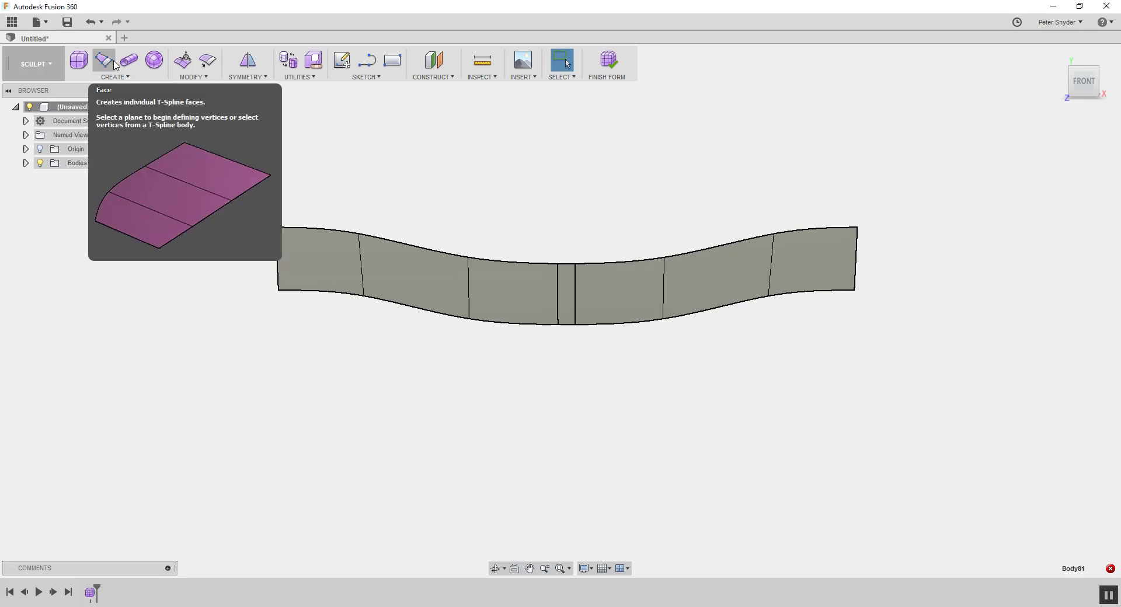
Use Edit Form to drag the strip's top-left corner vertex upward, raising both upper corners.
left_click(183, 60)
left_click(275, 228)
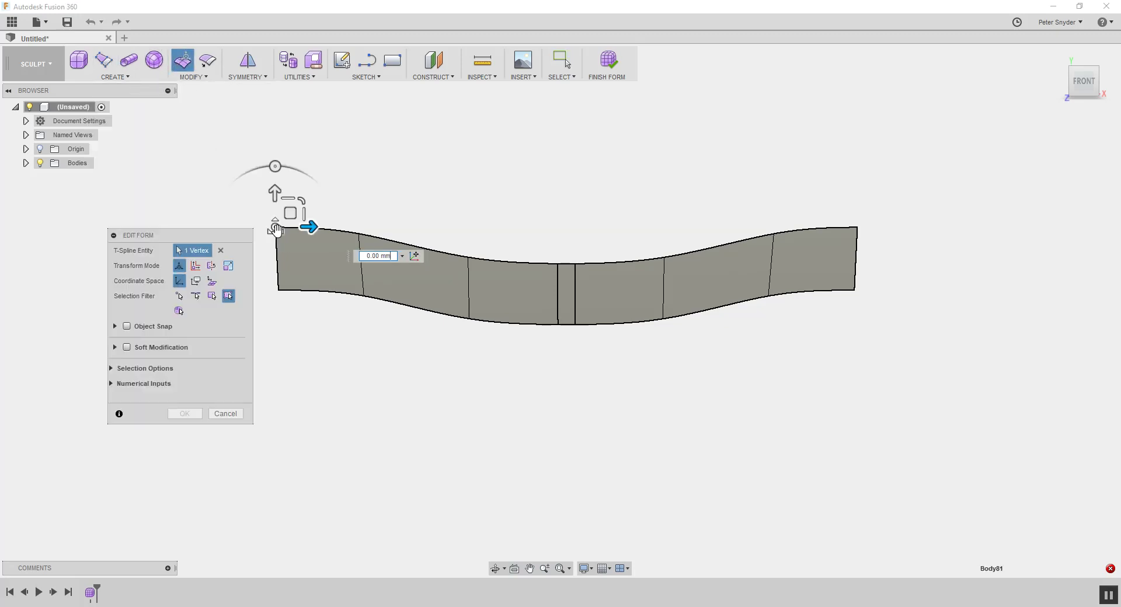
left_click_drag(290, 213, 287, 177)
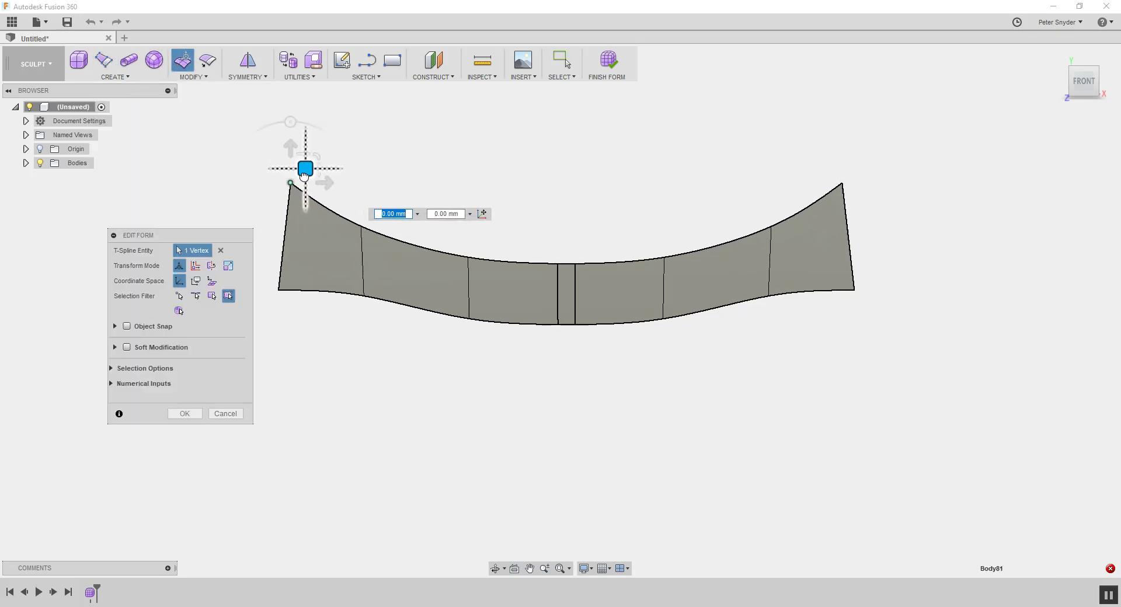
left_click(185, 413)
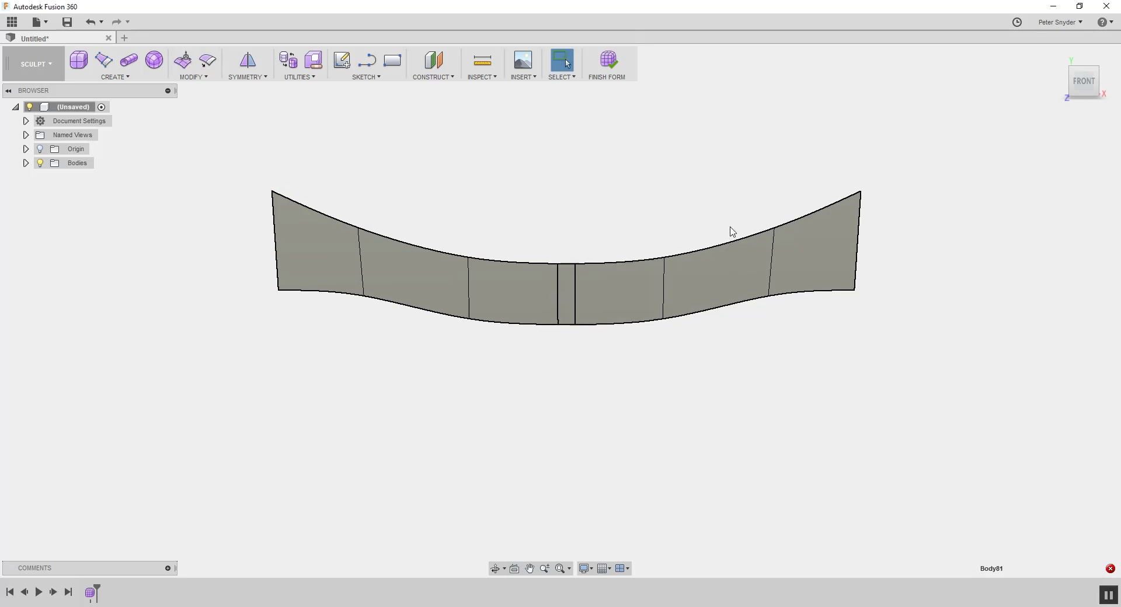
left_click_drag(1079, 86, 920, 209)
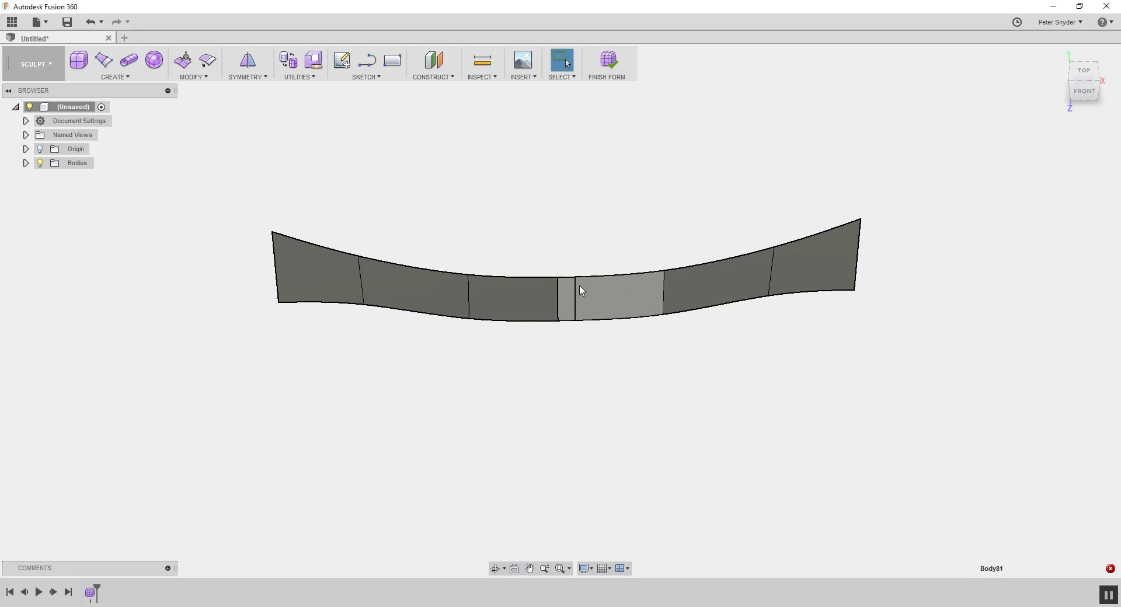
left_click(1084, 92)
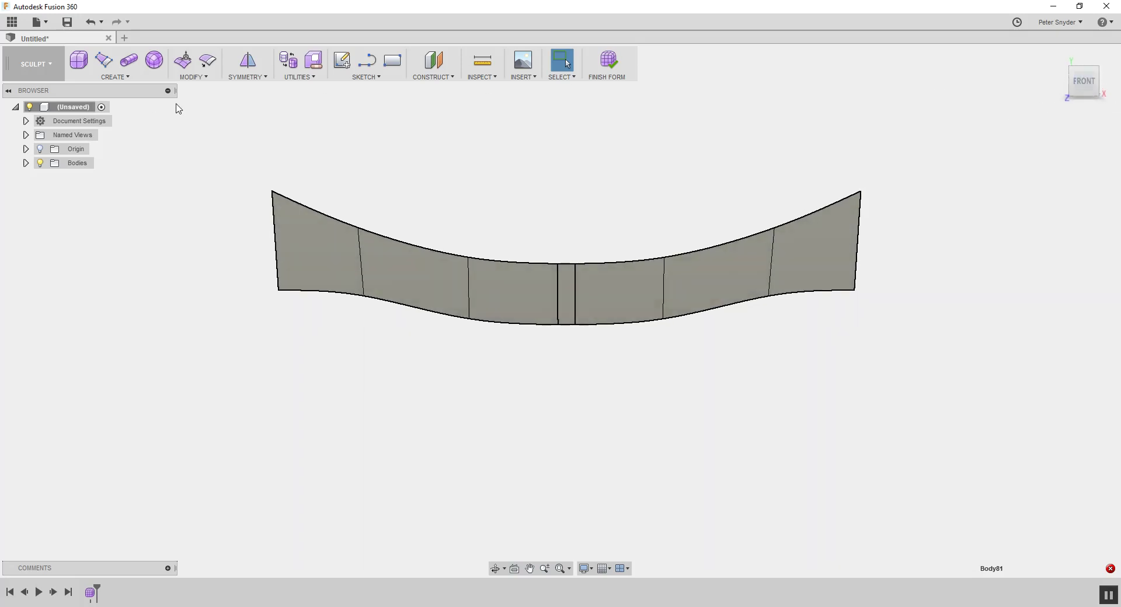
Weld the paired centre-seam vertices of the two halves into a single edge.
left_click(188, 77)
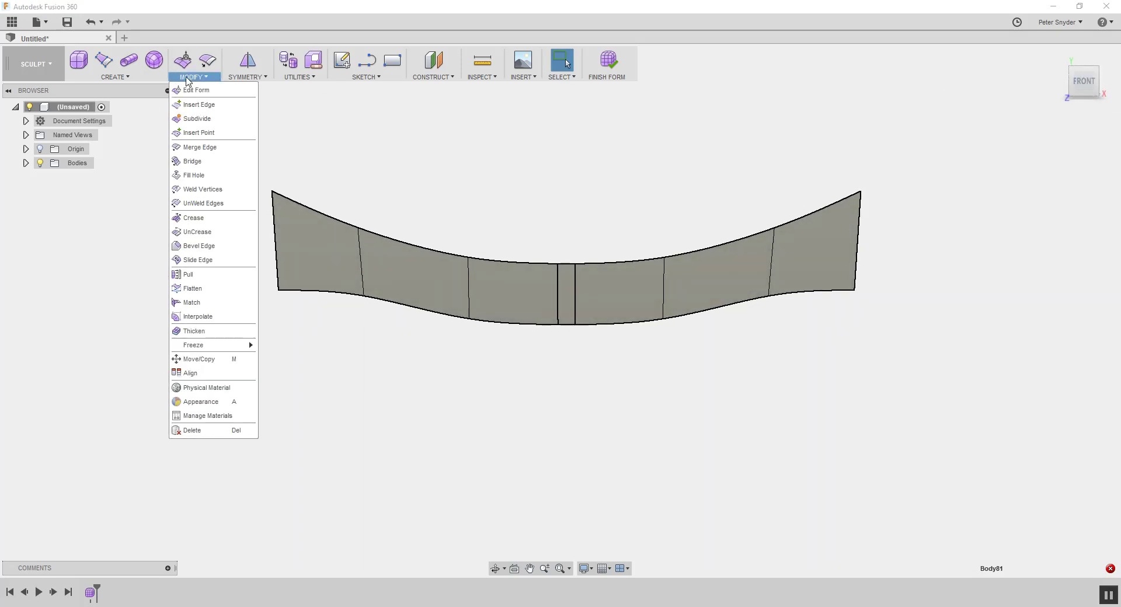
left_click(202, 189)
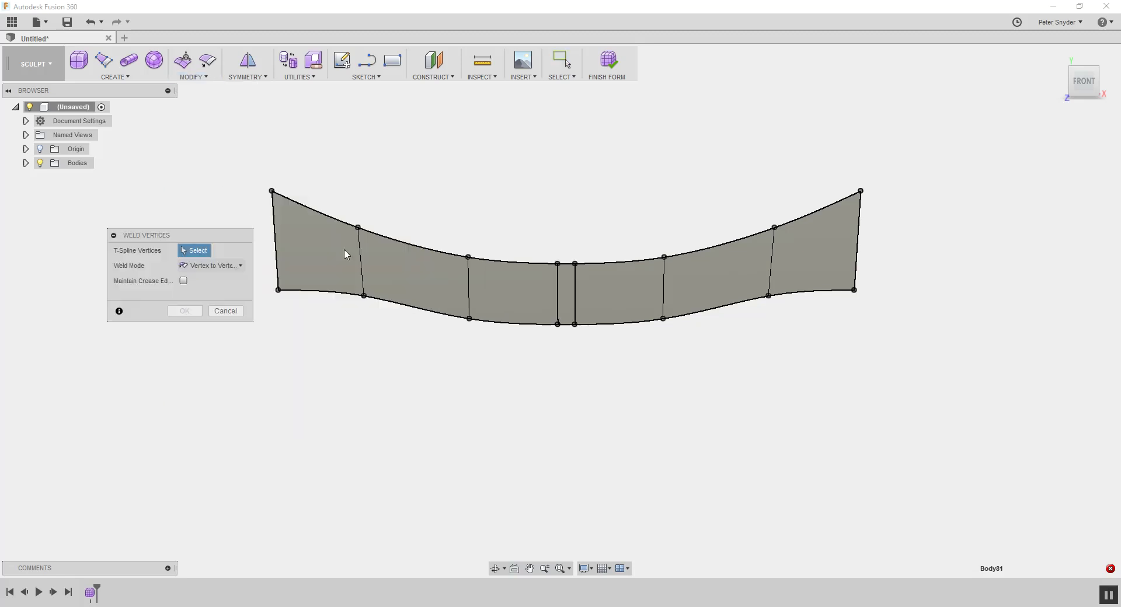
left_click(558, 264)
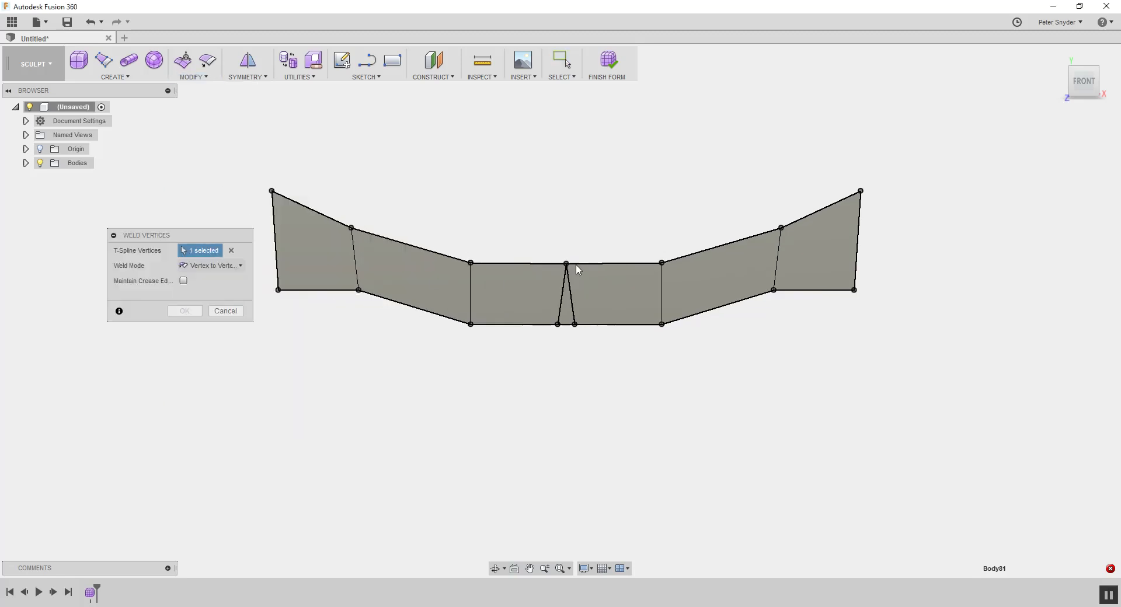
left_click(575, 264)
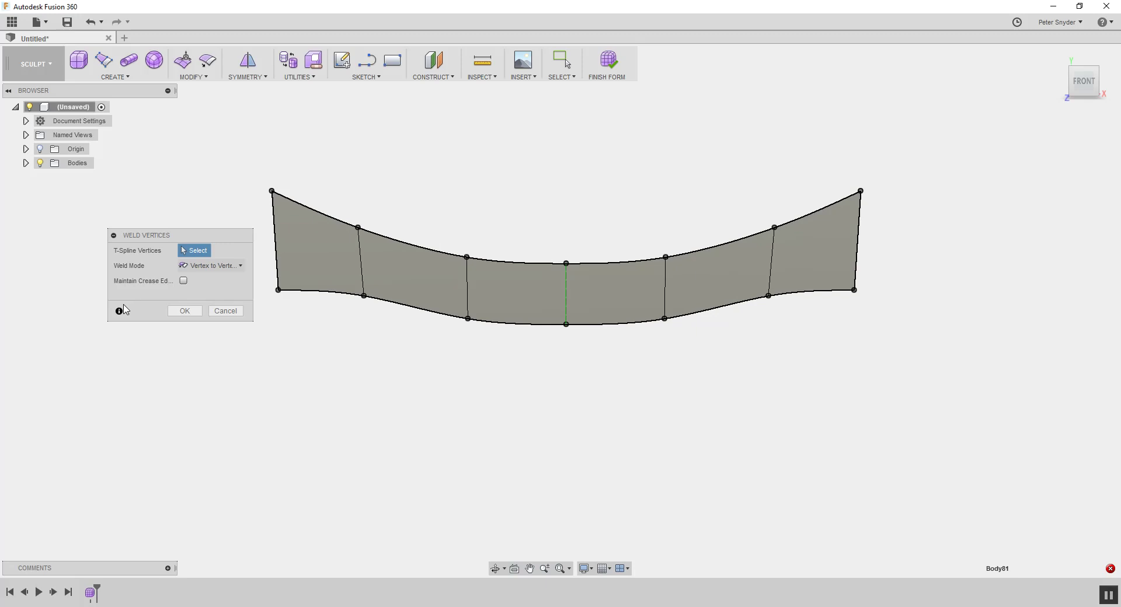
left_click(179, 312)
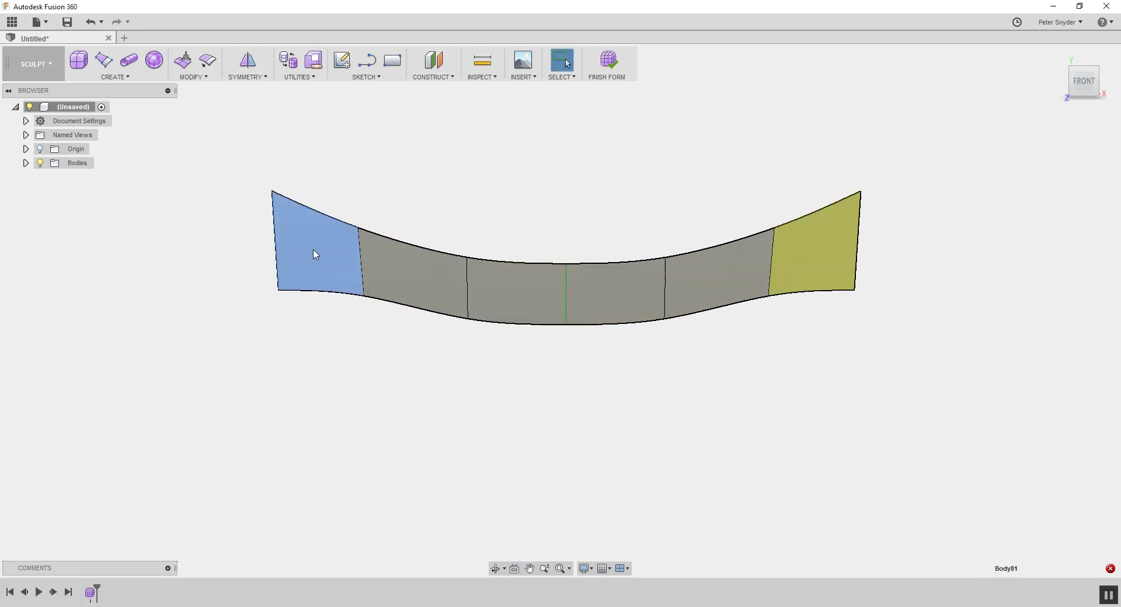
Start a Create Face at the top-left corner, then cancel it.
left_click(104, 59)
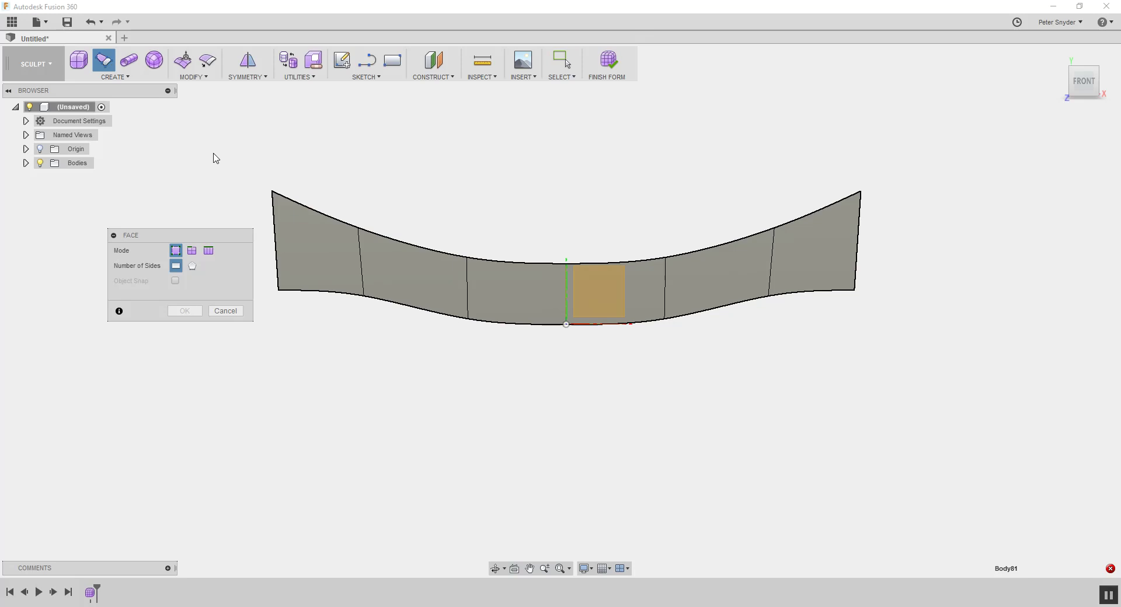
left_click(272, 192)
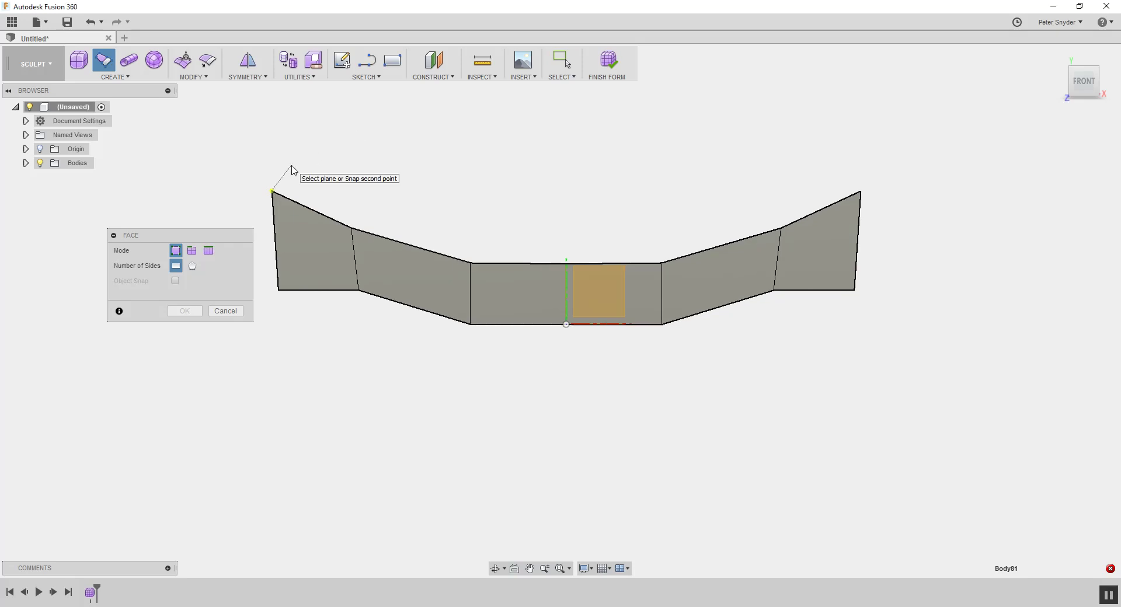
left_click(225, 311)
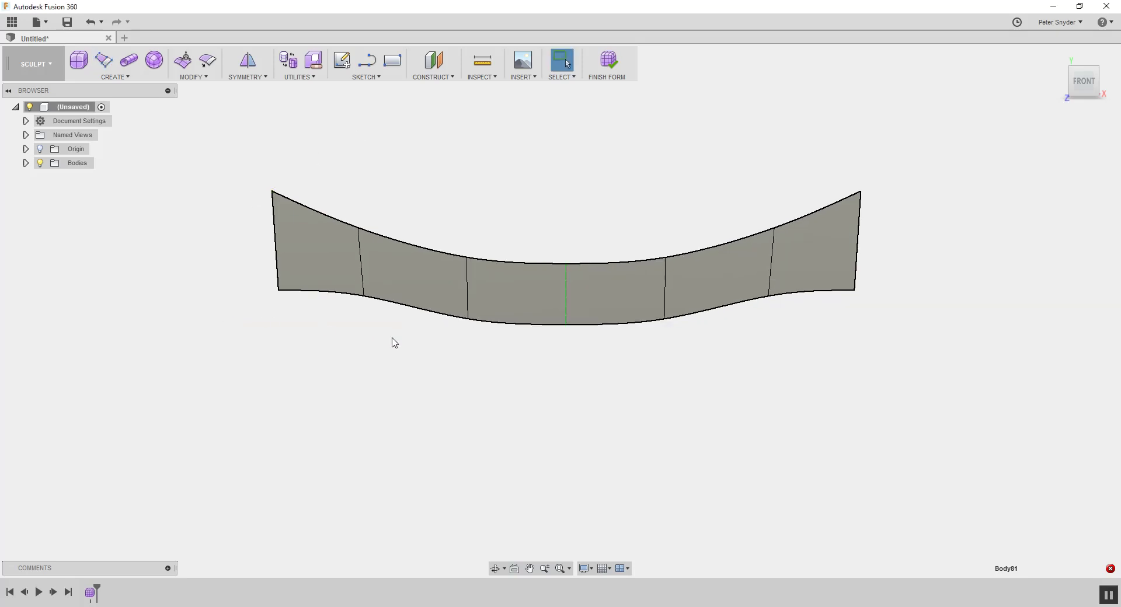